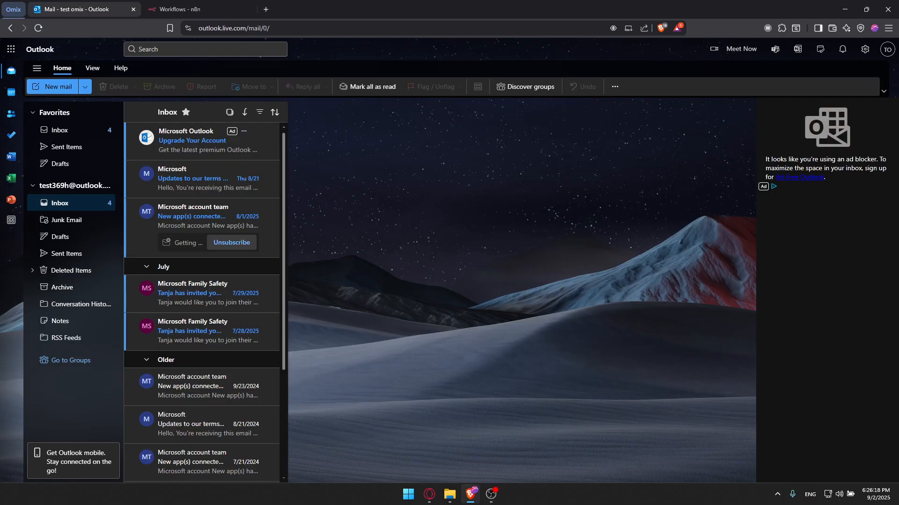
Step: Switch to n8n and create a new workflow that starts with a manual trigger
left_click(215, 10)
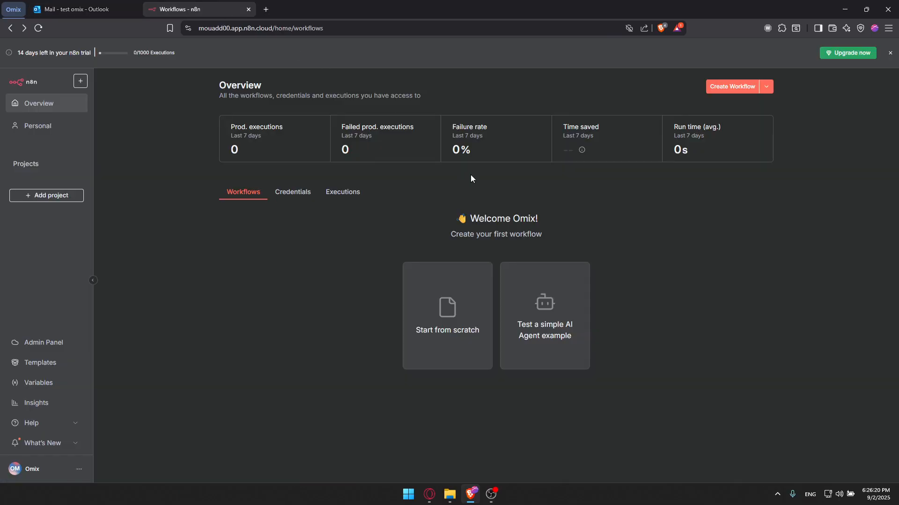
left_click(724, 89)
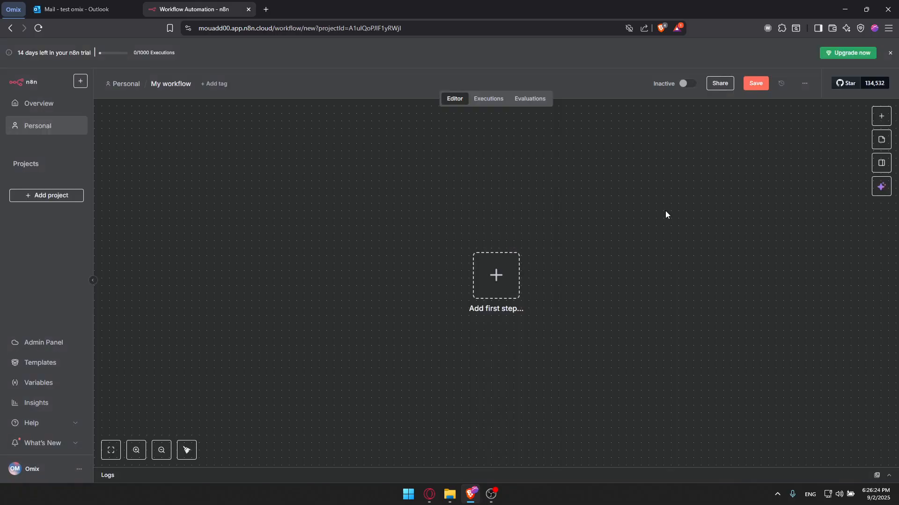
right_click(523, 257)
left_click(510, 208)
left_click(496, 276)
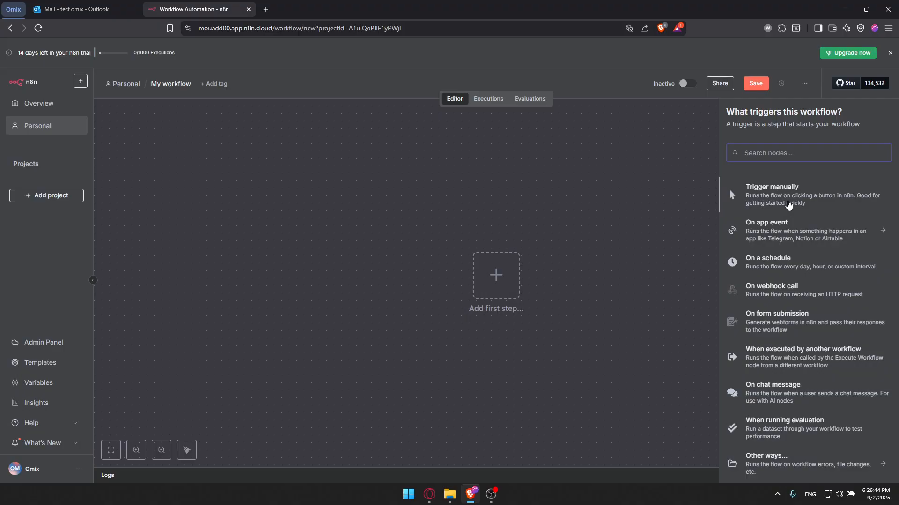
left_click(788, 204)
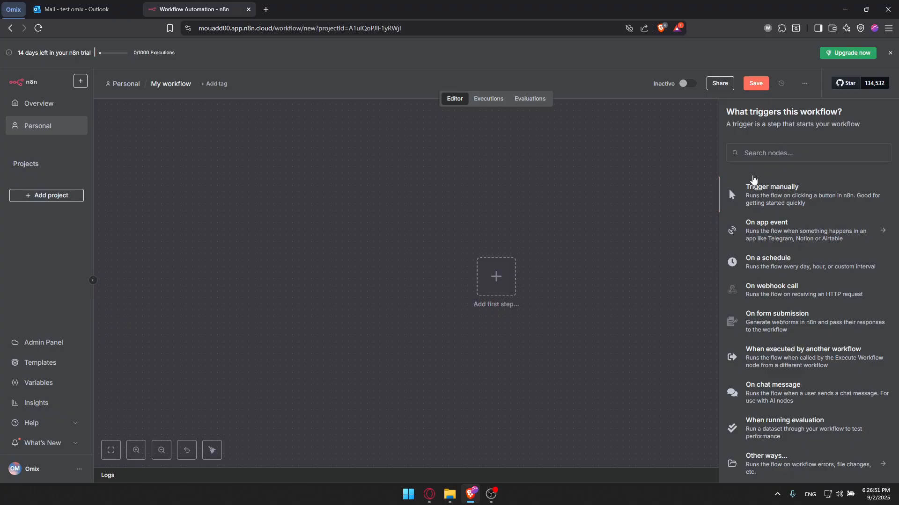
left_click(789, 195)
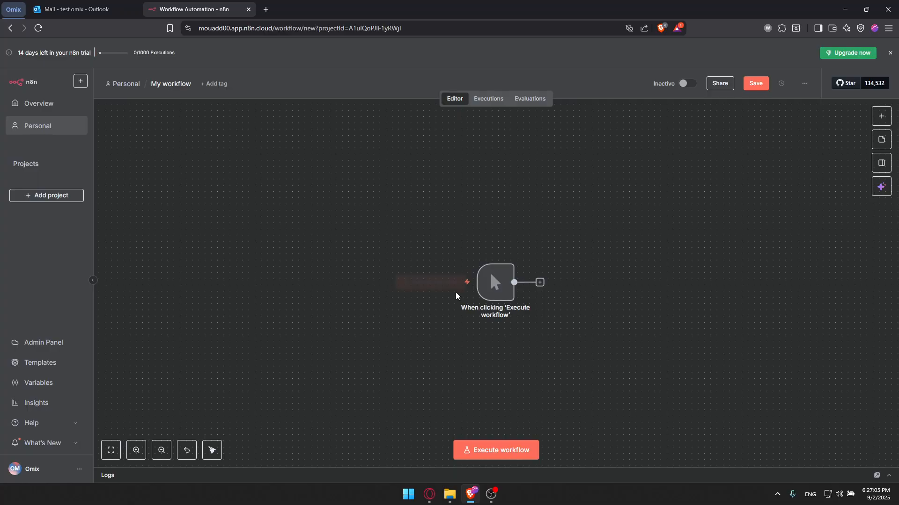
Step: Add a Microsoft Outlook node with the "Create a calendar" action after the manual trigger
left_click(539, 283)
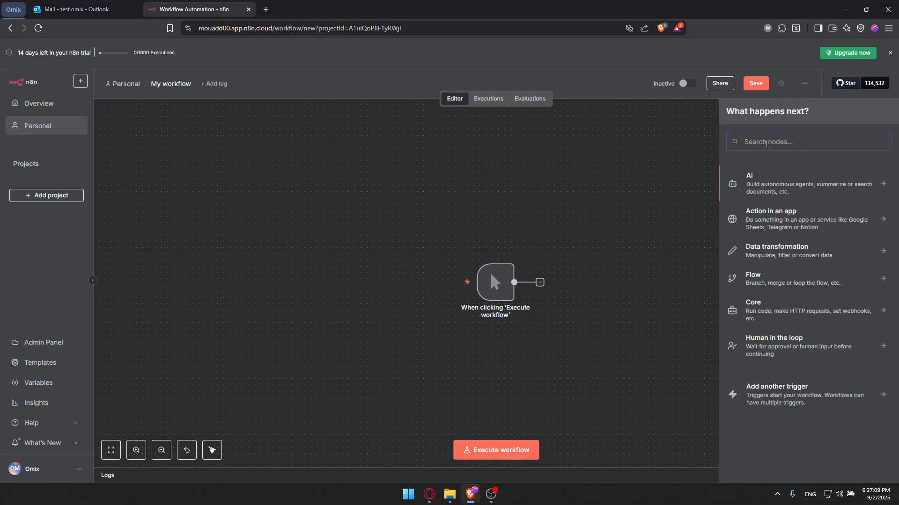
type("outlook")
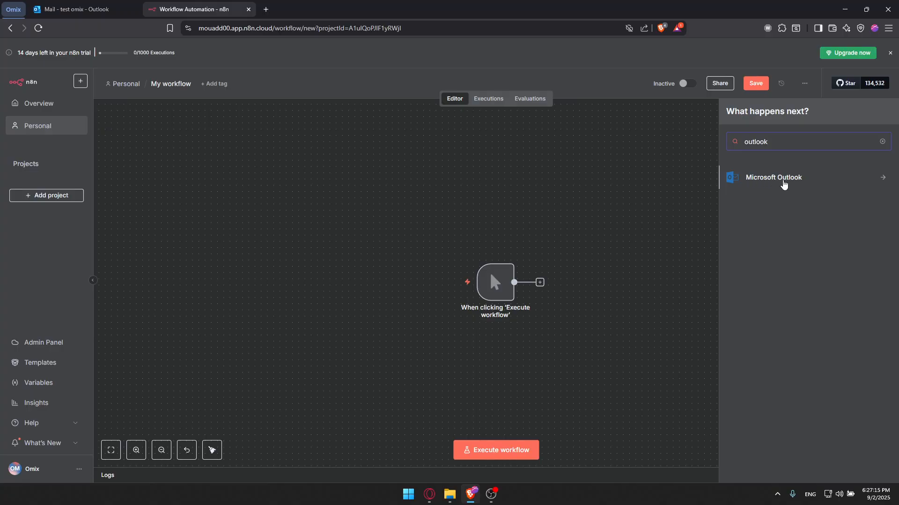
left_click(784, 185)
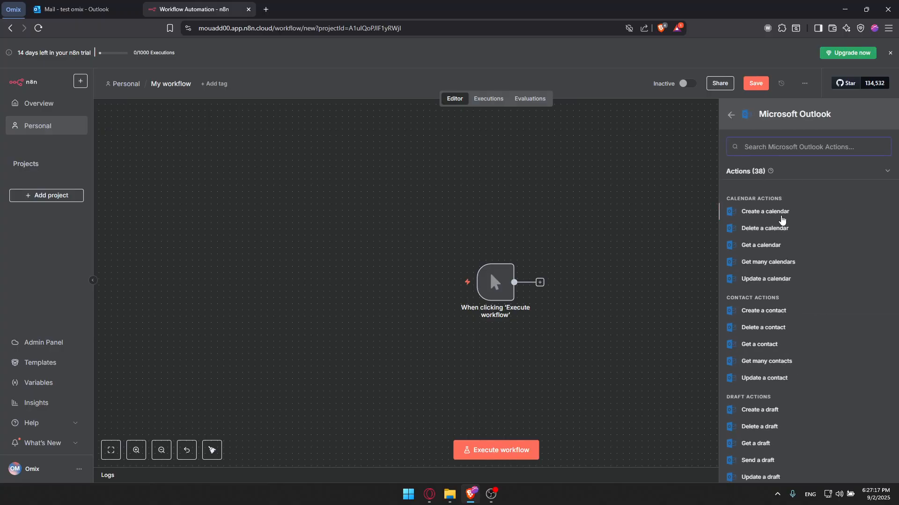
scroll(782, 222, "down", 5)
scroll(781, 223, "down", 5)
scroll(805, 299, "up", 10)
scroll(811, 280, "down", 8)
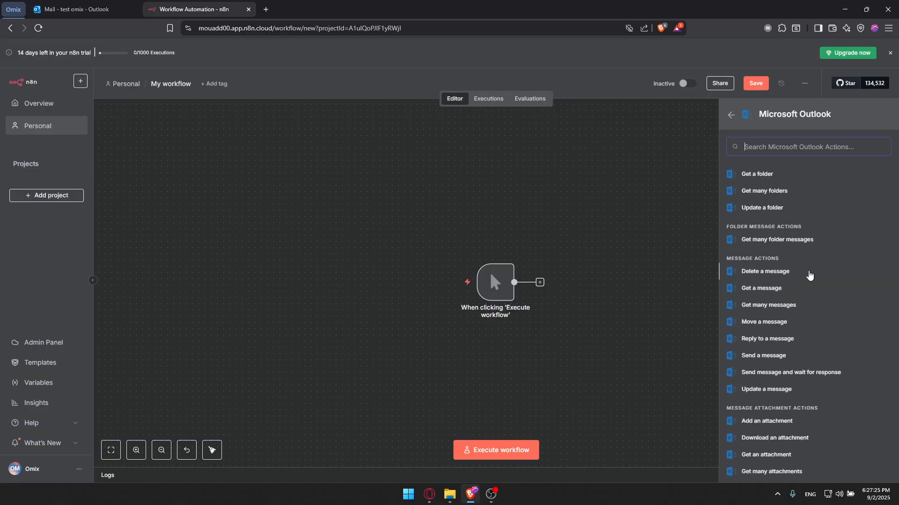
scroll(809, 275, "up", 8)
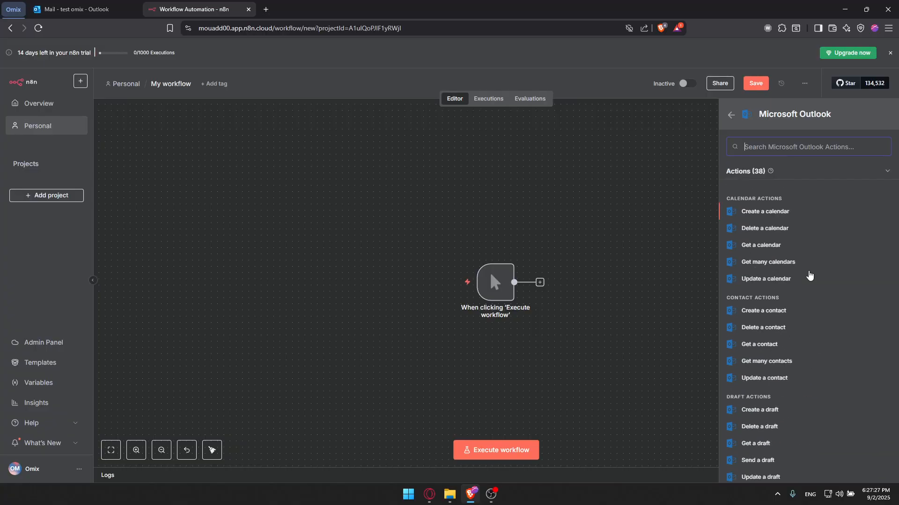
scroll(786, 245, "down", 5)
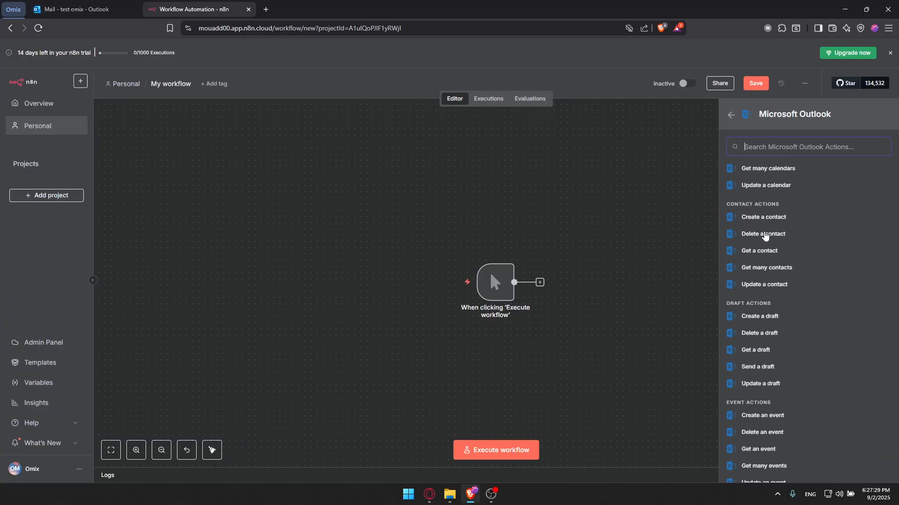
scroll(793, 267, "up", 5)
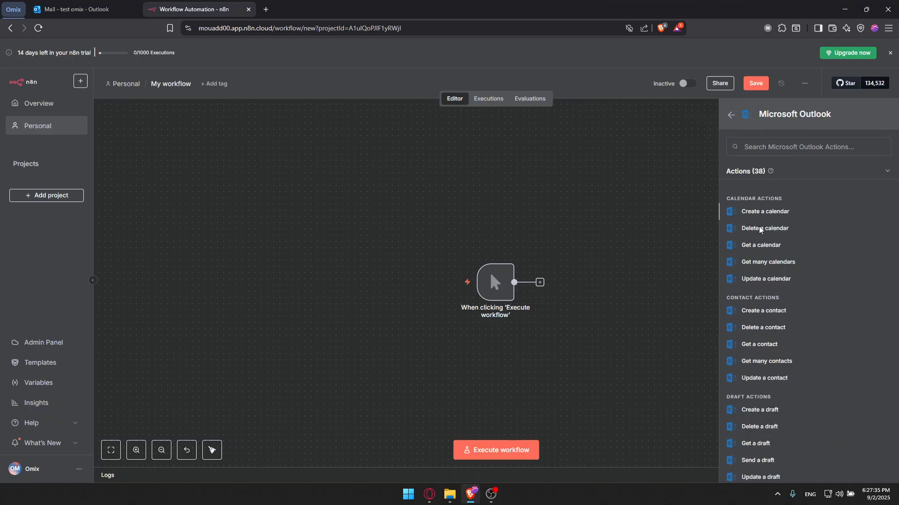
left_click(770, 217)
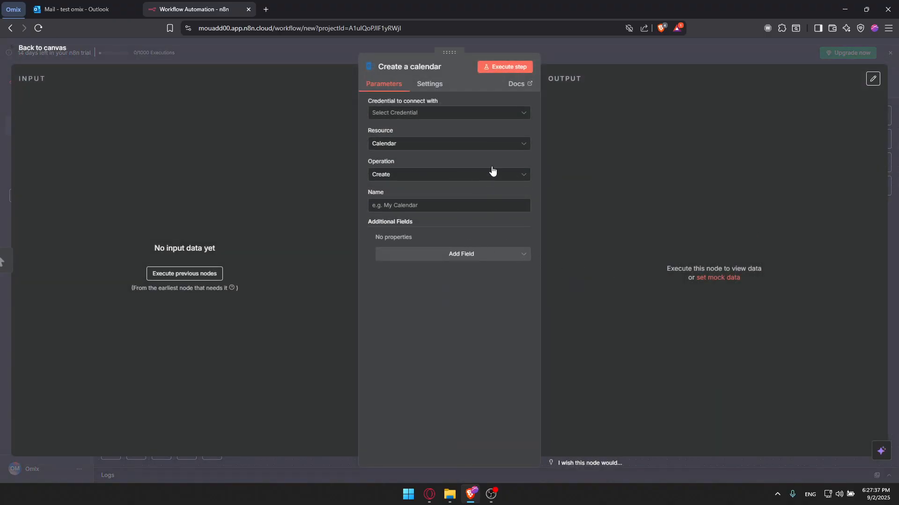
Step: Create a new Microsoft Outlook credential for the calendar node and start connecting the account through Microsoft sign-in
left_click_drag(374, 104, 418, 109)
left_click(438, 104)
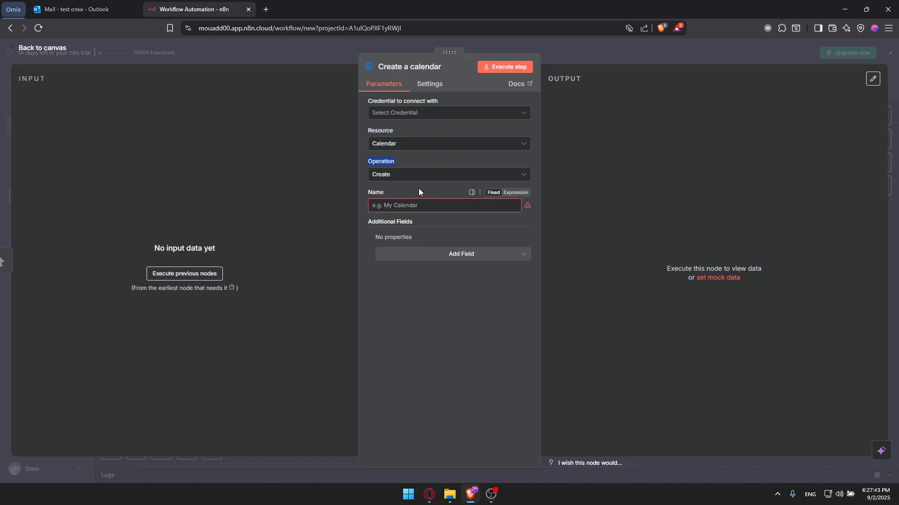
left_click(434, 113)
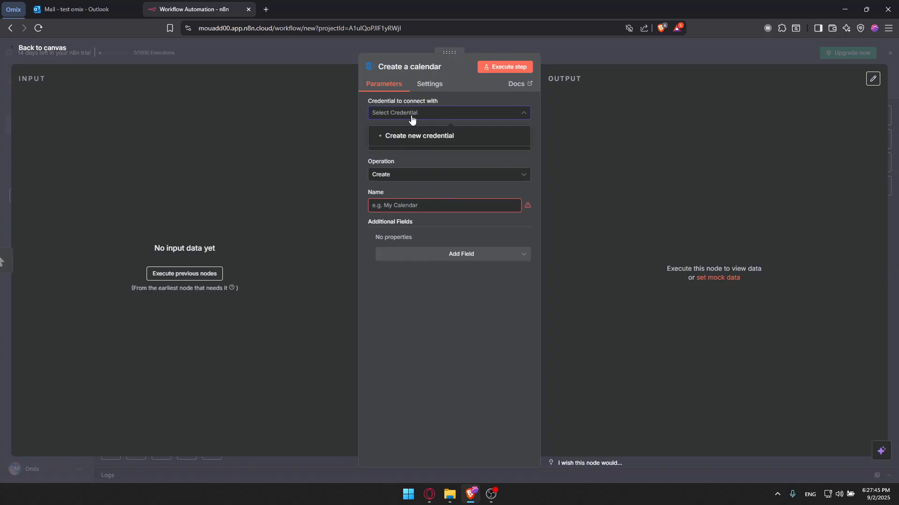
left_click(410, 141)
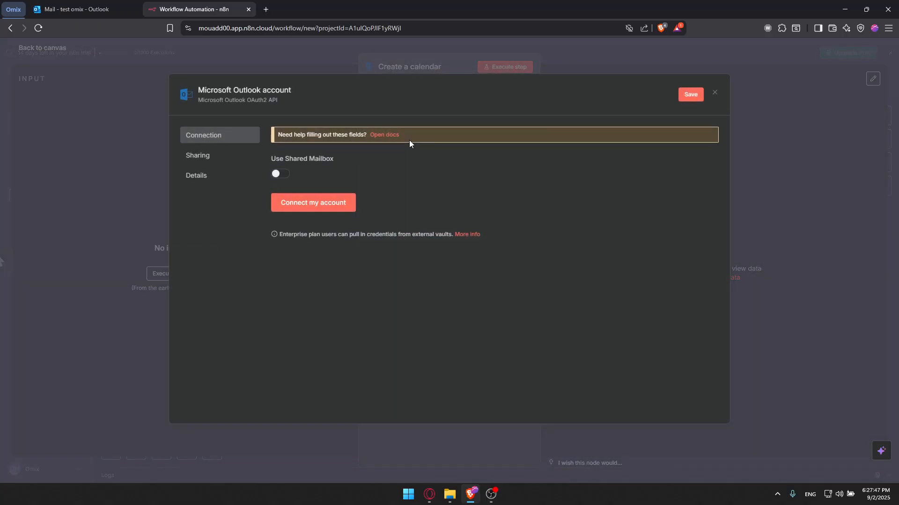
left_click(317, 208)
left_click_drag(156, 10, 474, 44)
left_click(436, 120)
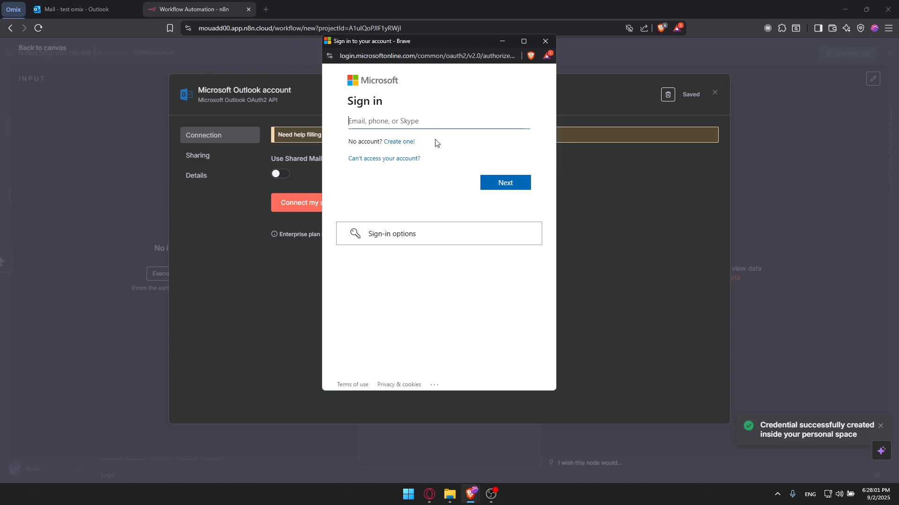
Step: Look at the Outlook mailbox of the account to connect and return to the n8n credential setup
left_click(403, 121)
left_click(369, 191)
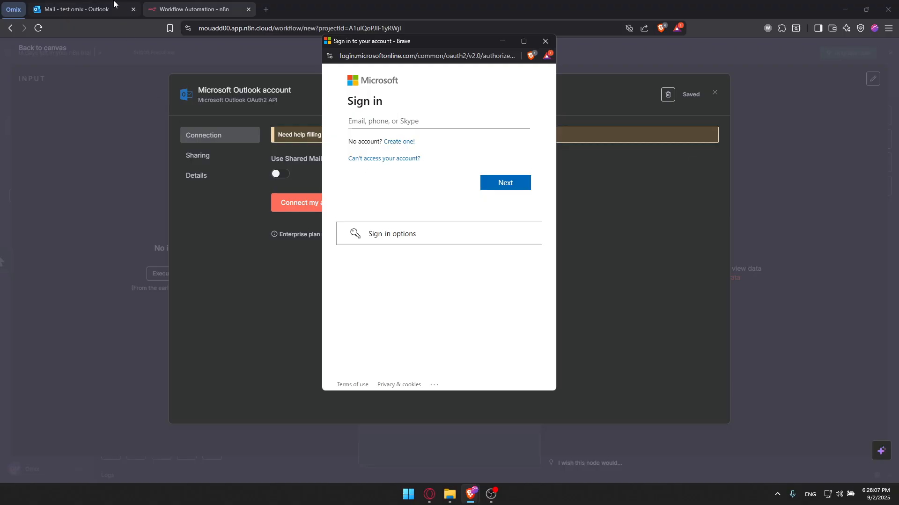
left_click(92, 6)
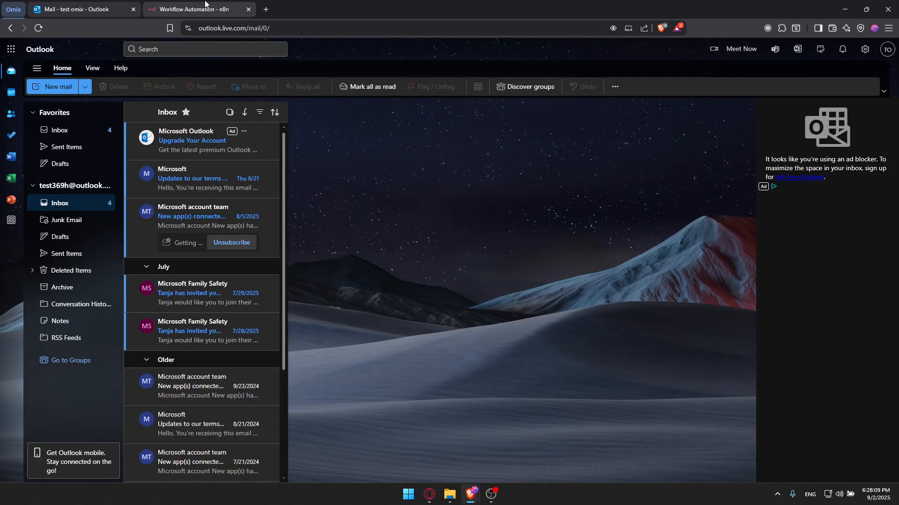
left_click(205, 5)
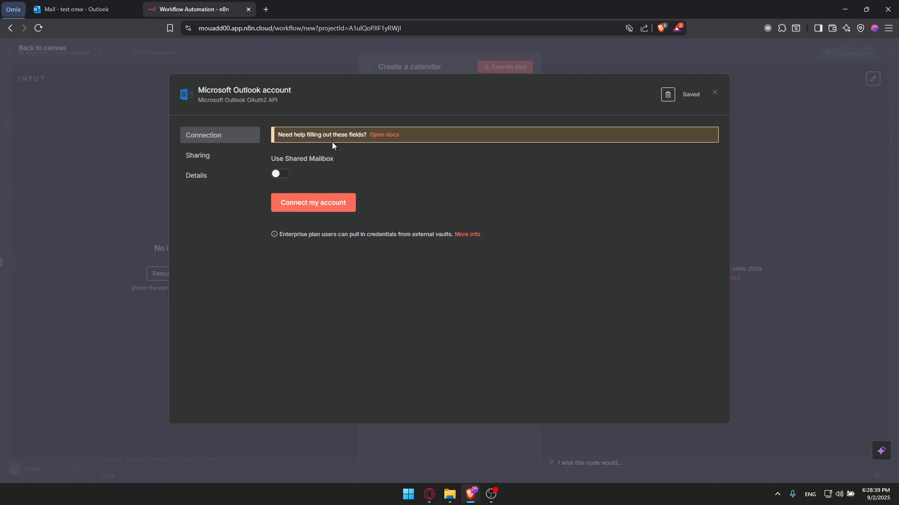
Step: Review the n8n documentation on Microsoft credentials, including the OAuth2 and app registration sections, and return to the workflow
left_click(384, 135)
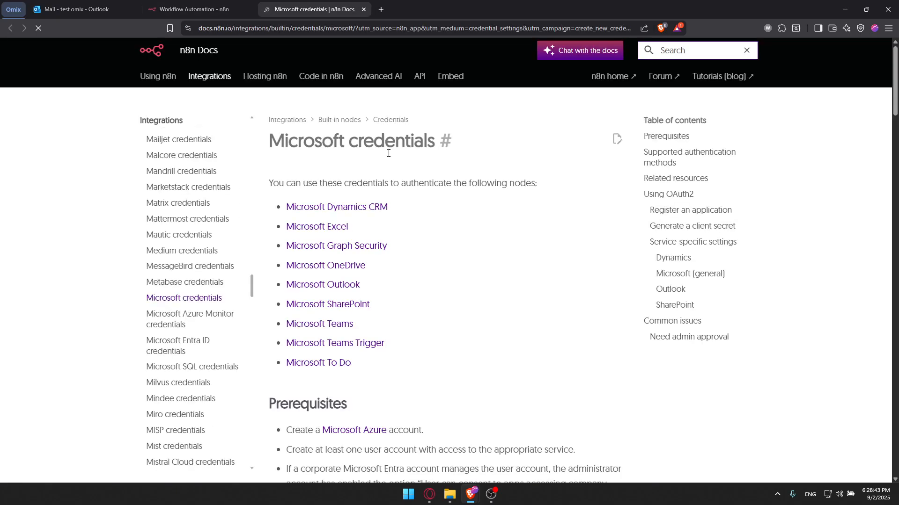
scroll(333, 199, "down", 8)
scroll(333, 198, "down", 5)
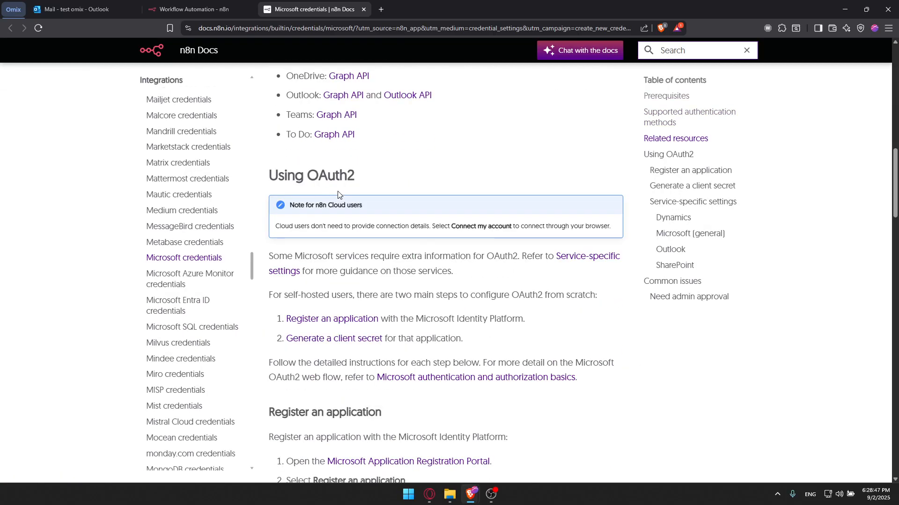
left_click(194, 10)
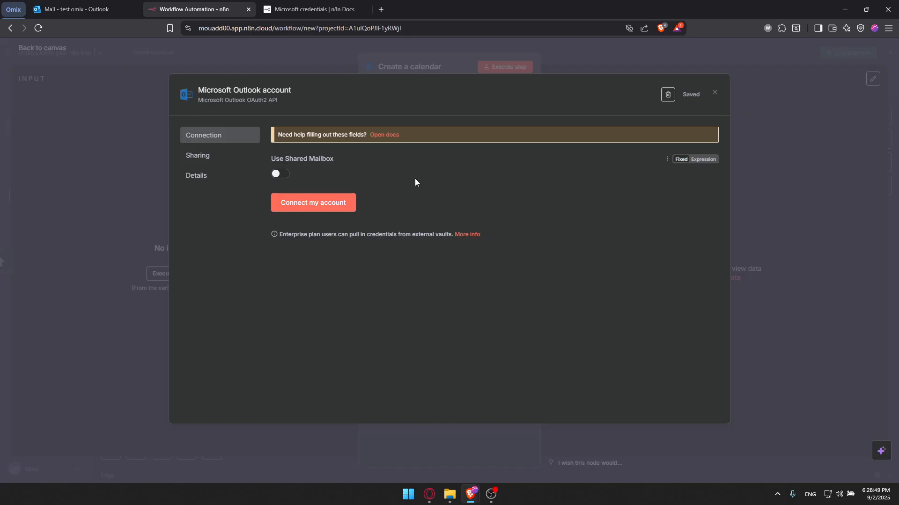
left_click(323, 10)
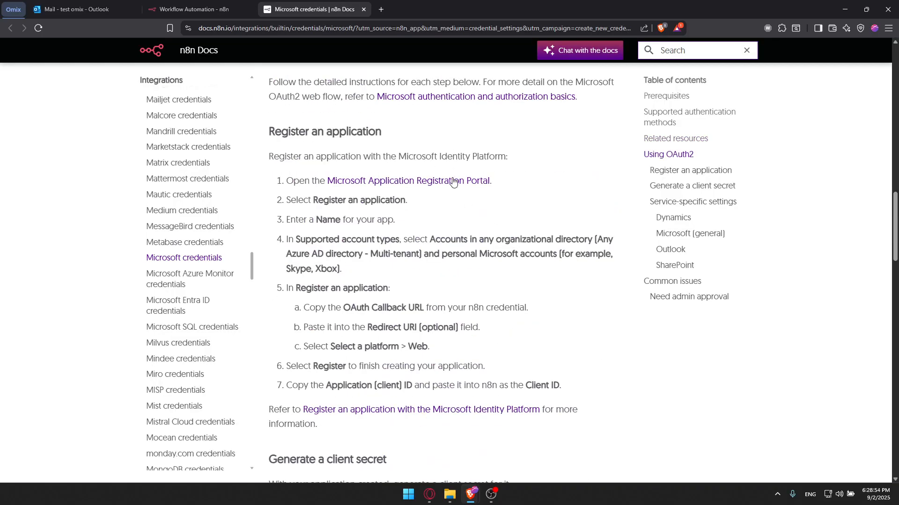
scroll(424, 158, "down", 12)
scroll(424, 158, "down", 10)
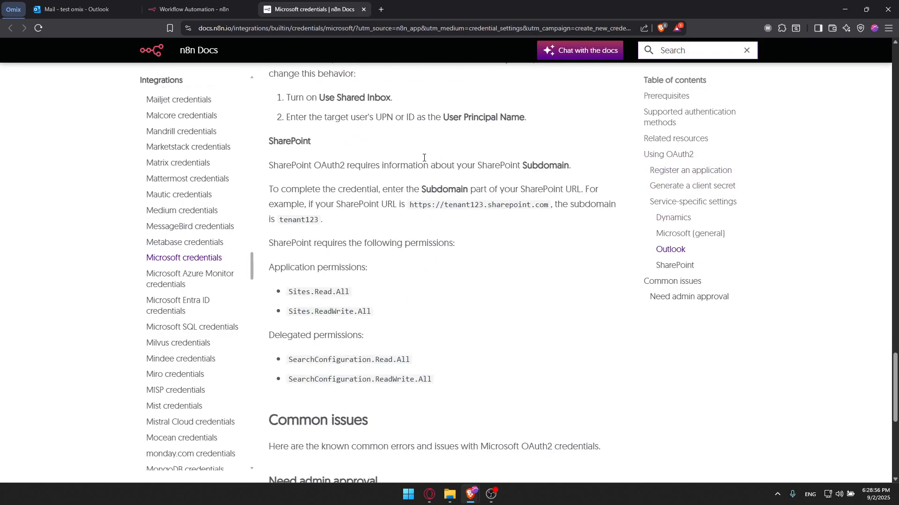
scroll(424, 160, "up", 15)
scroll(424, 159, "up", 15)
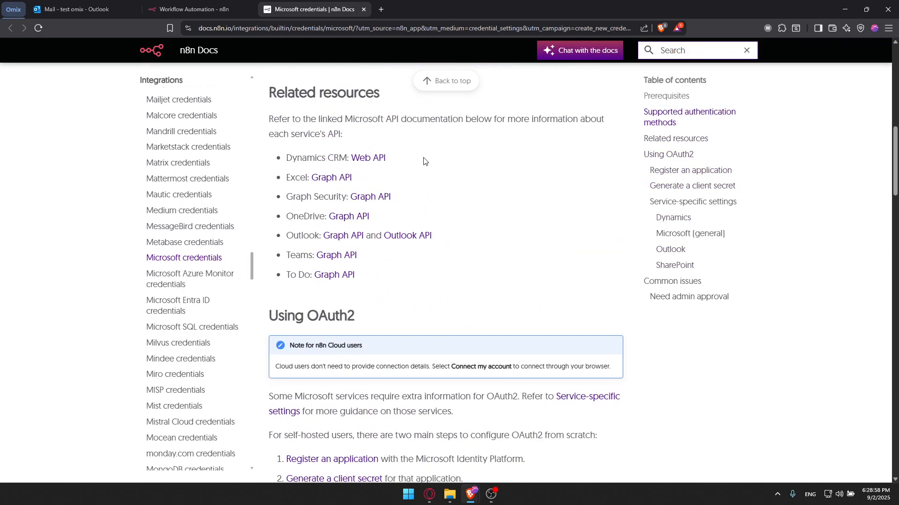
left_click(220, 10)
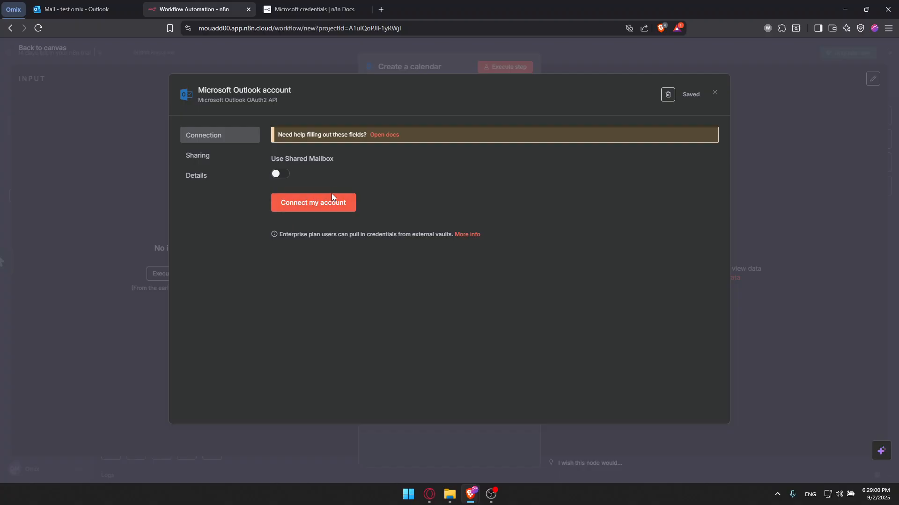
Step: Bring back the Microsoft sign-in window, enter the Outlook account's e-mail and choose that account
mouse_move(473, 495)
left_click(522, 440)
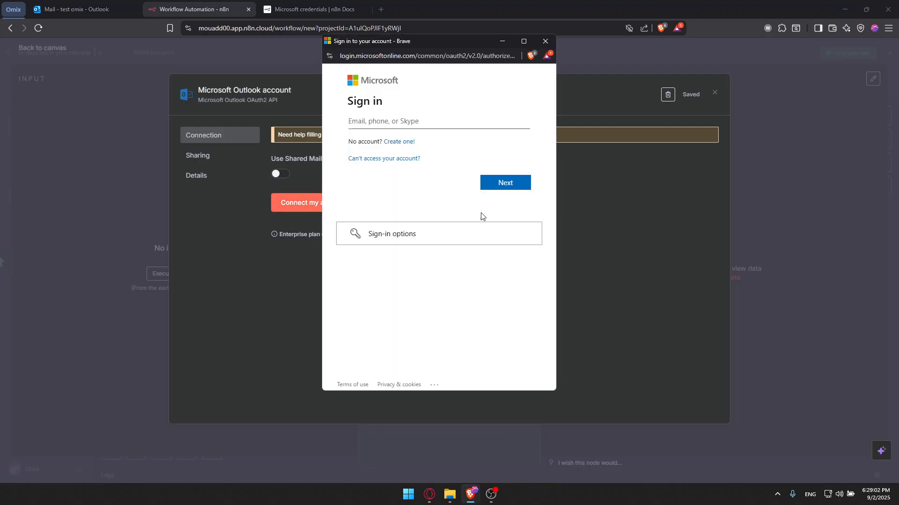
left_click(400, 146)
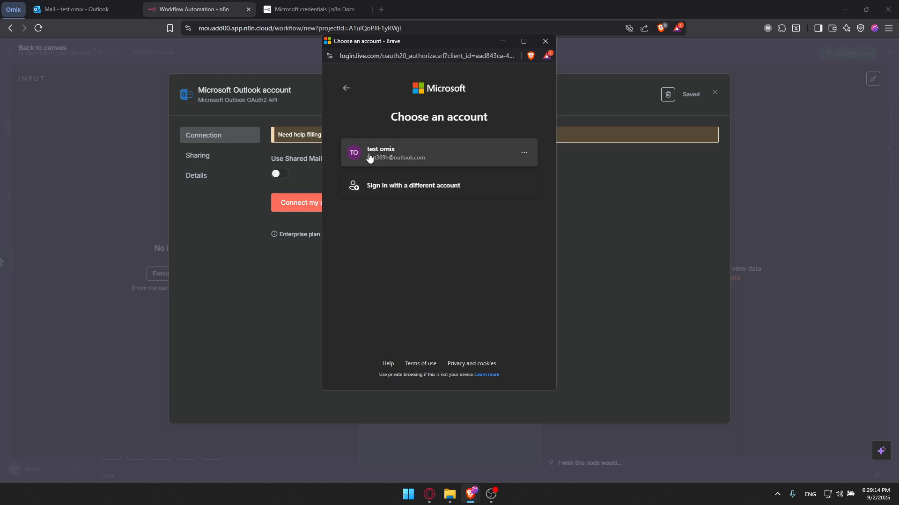
left_click(402, 160)
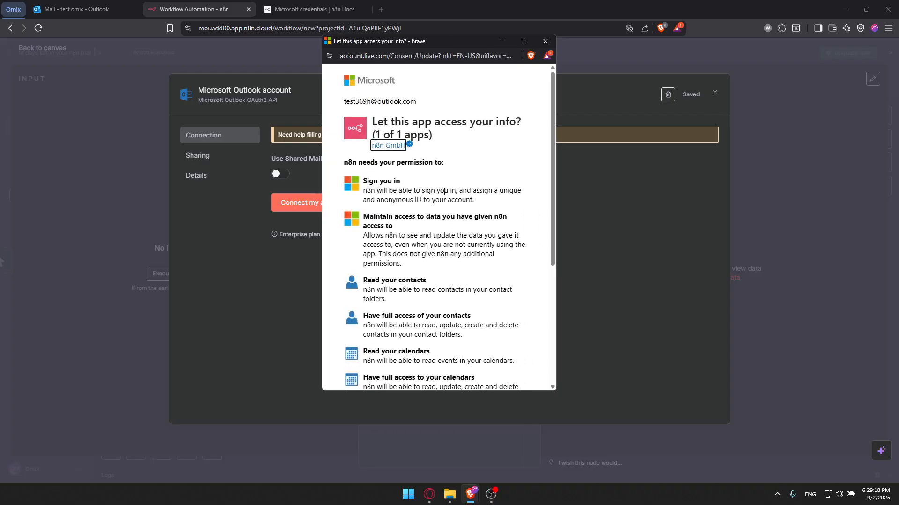
Step: Review the permissions n8n requests for contacts, calendars and mail, and accept them
scroll(421, 201, "down", 5)
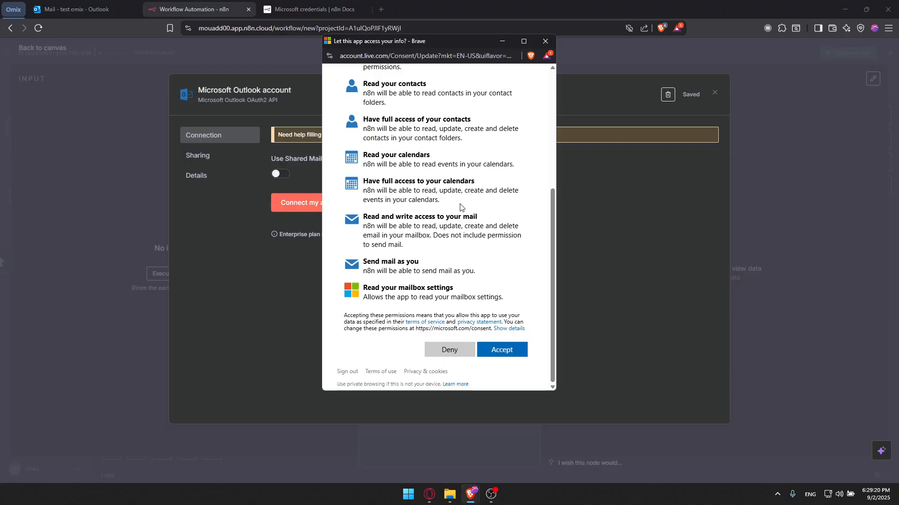
scroll(417, 211, "up", 5)
left_click_drag(371, 122, 450, 125)
left_click(446, 140)
scroll(447, 170, "down", 5)
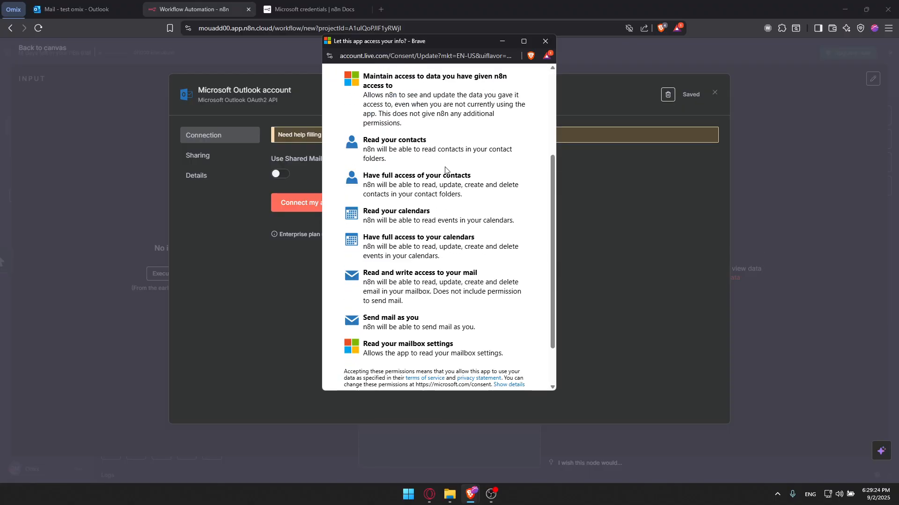
left_click(500, 351)
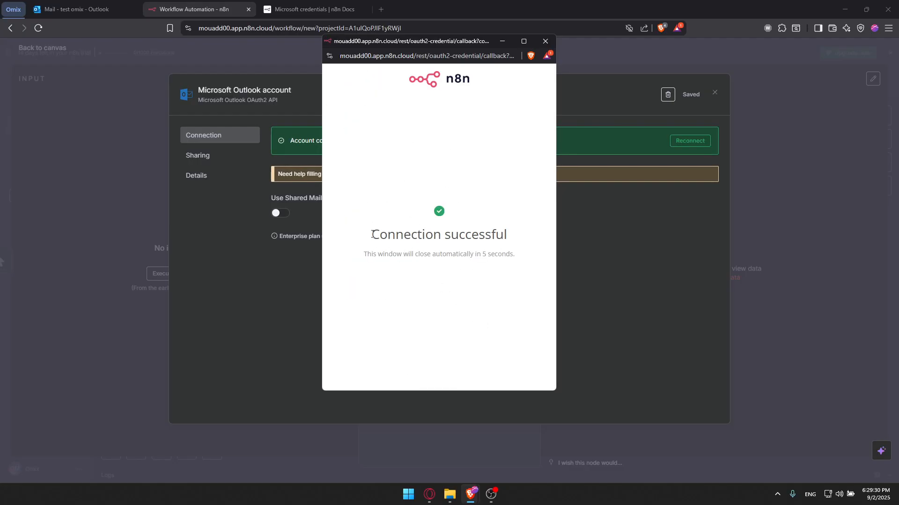
Step: Check the account's connection status and close the Microsoft Outlook credential dialog
left_click_drag(371, 236, 515, 239)
left_click_drag(363, 254, 476, 262)
left_click(479, 259)
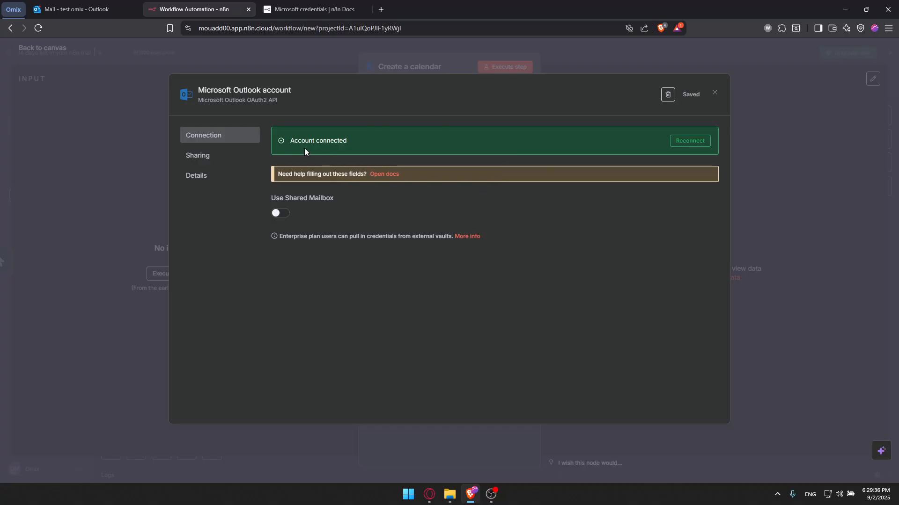
left_click_drag(317, 138, 355, 140)
left_click(716, 94)
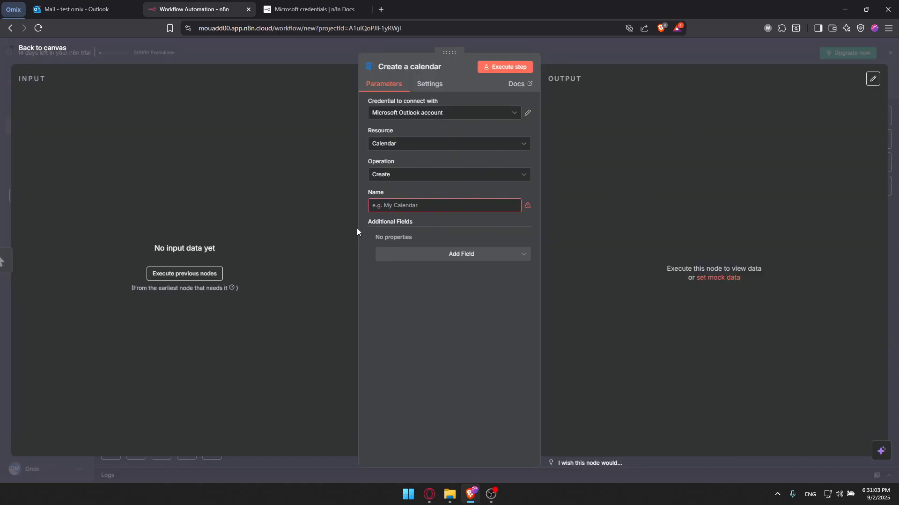
Step: Check the available credential and resource options of the Create a calendar node, and return to the canvas
left_click(405, 112)
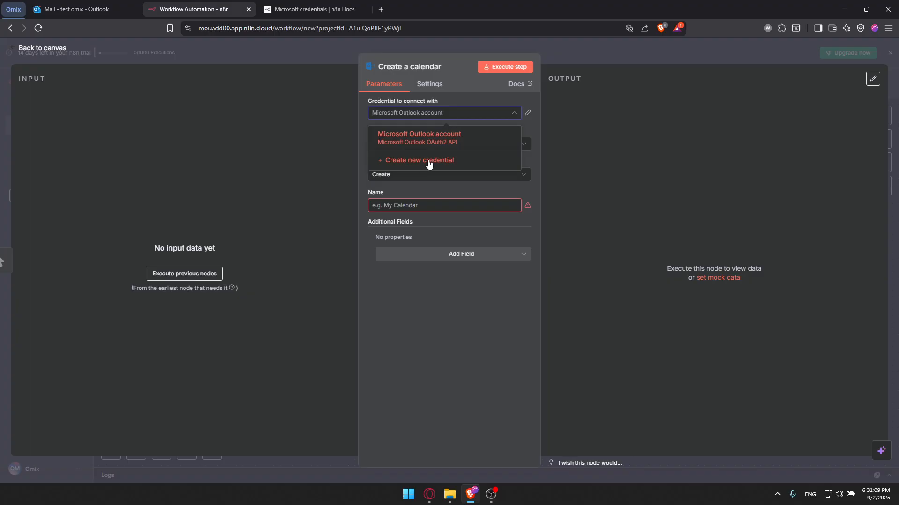
left_click(443, 308)
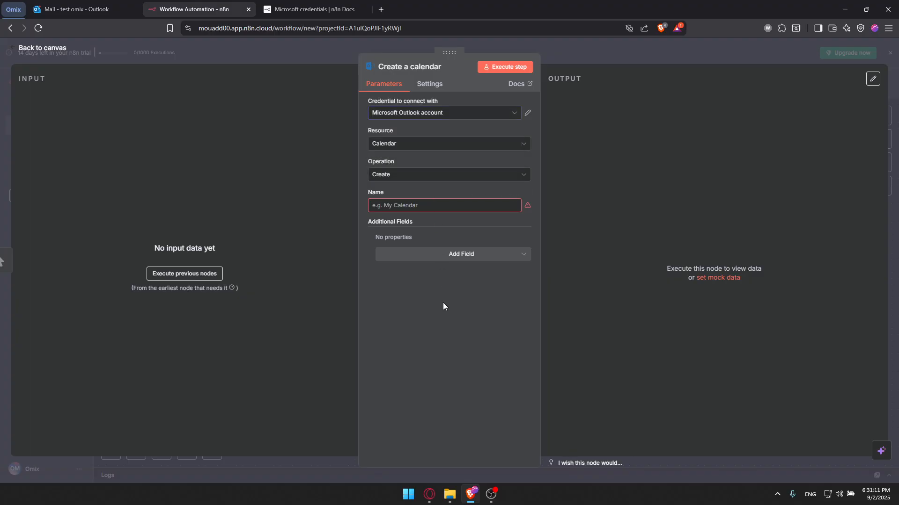
left_click(428, 144)
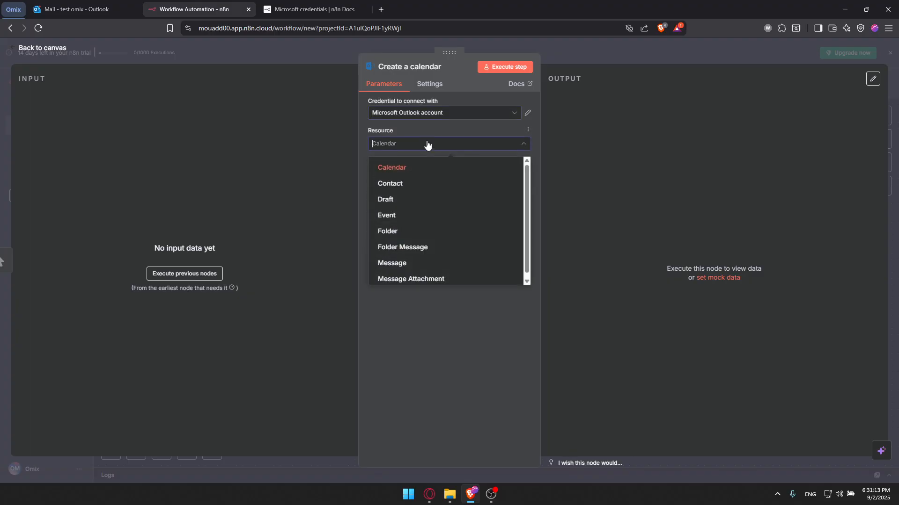
left_click(428, 349)
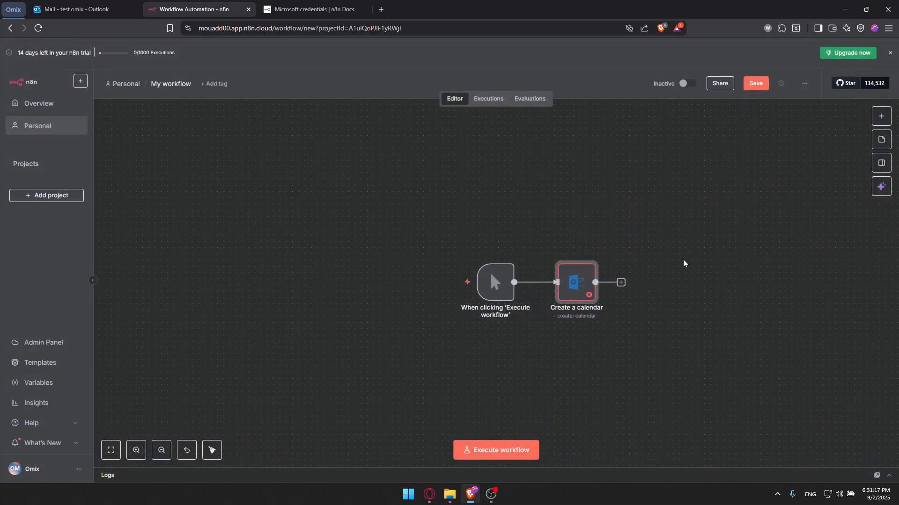
Step: Delete the Create a calendar node and start adding a new node after the manual trigger
right_click(616, 192)
left_click(591, 354)
mouse_move(581, 280)
left_mouse_down()
mouse_move(561, 261)
mouse_move(599, 271)
mouse_move(590, 271)
mouse_move(593, 284)
left_mouse_up()
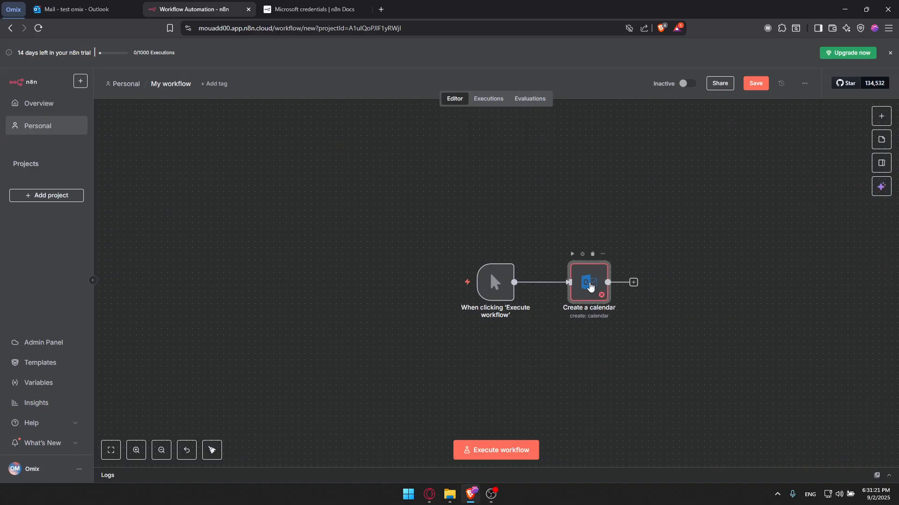
right_click(593, 284)
left_click(578, 265)
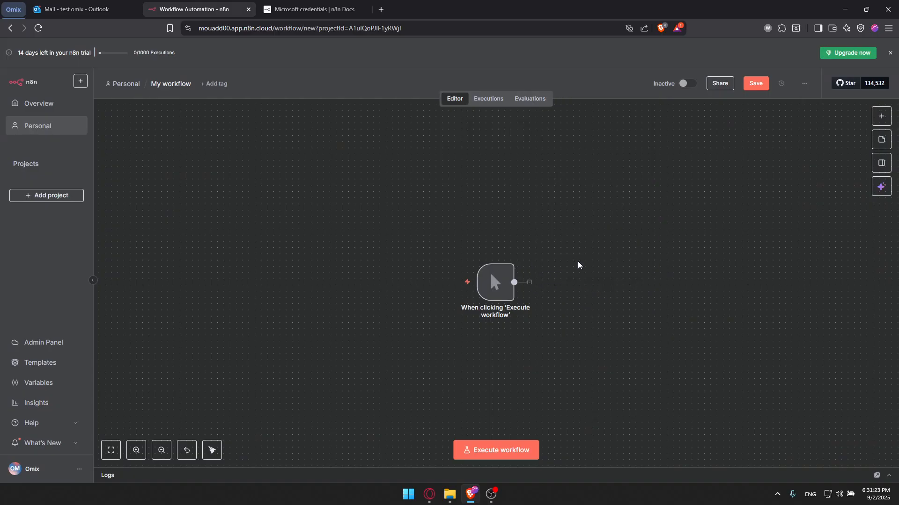
left_click(539, 284)
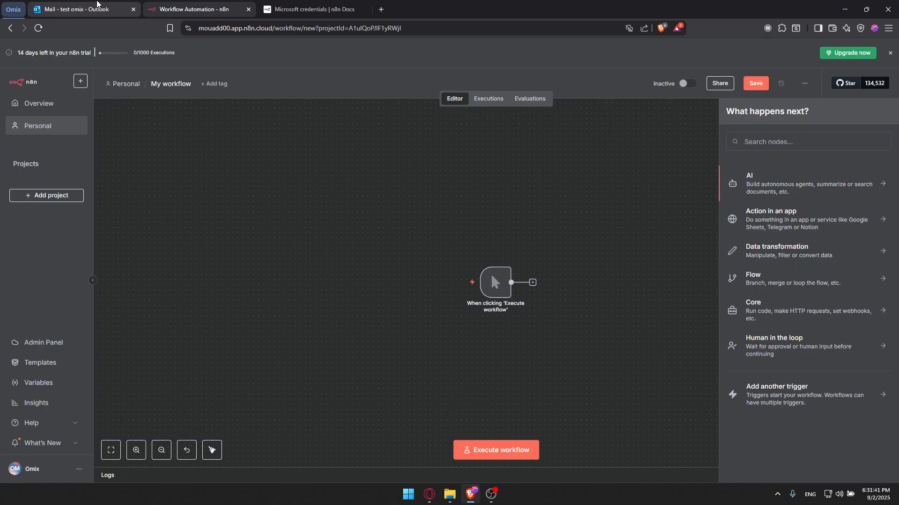
Step: Read the Microsoft account team's newest message about connected apps in the Outlook inbox, and return to the n8n workflow
left_click(78, 8)
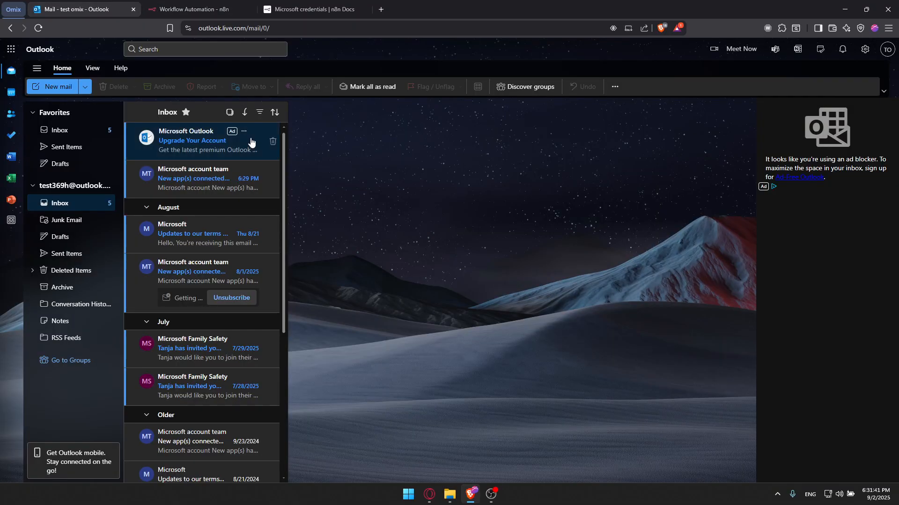
left_click(198, 177)
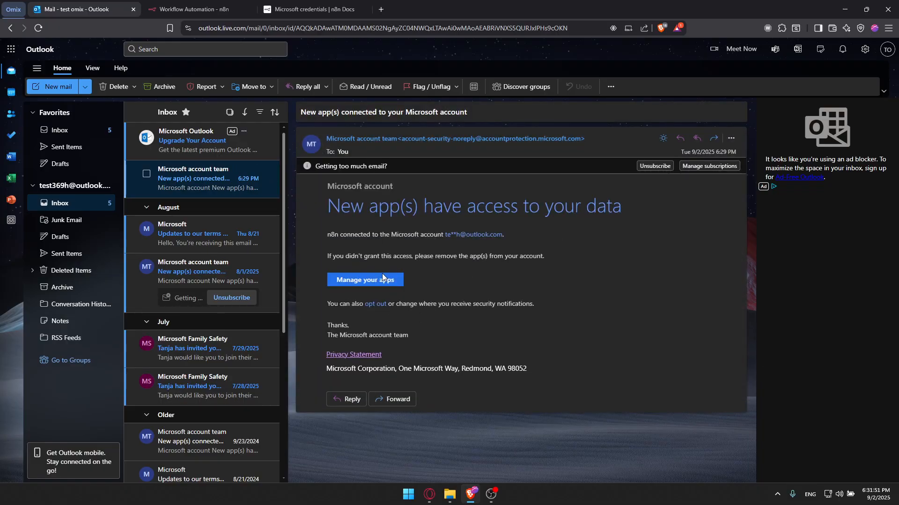
key("Escape")
left_click(208, 3)
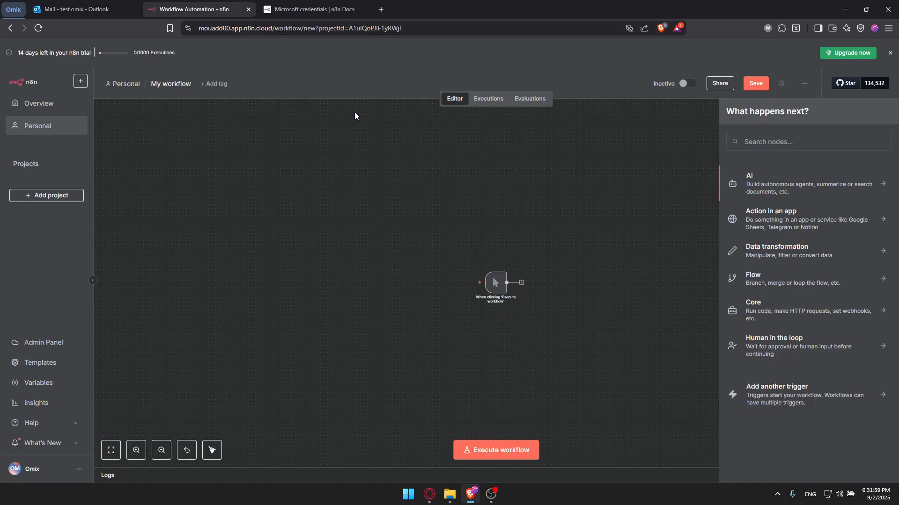
scroll(539, 267, "up", 1)
scroll(554, 309, "down", 2)
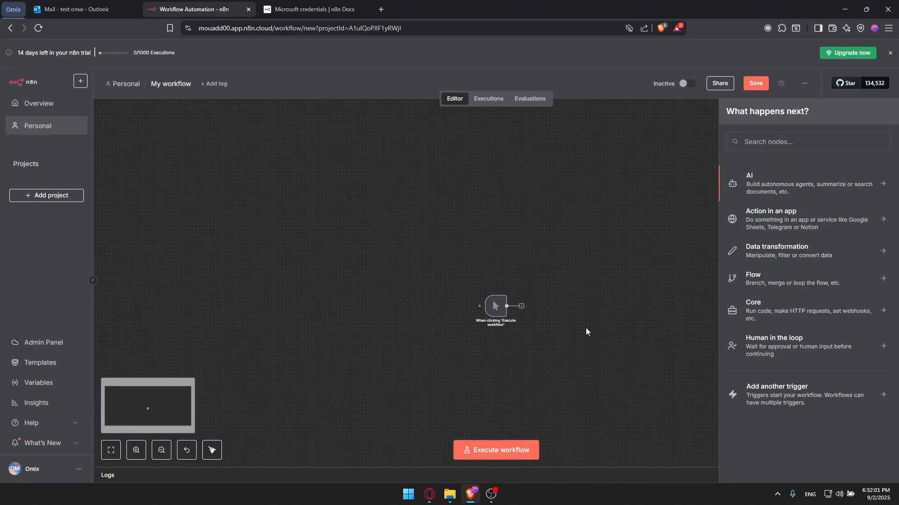
left_click(504, 285)
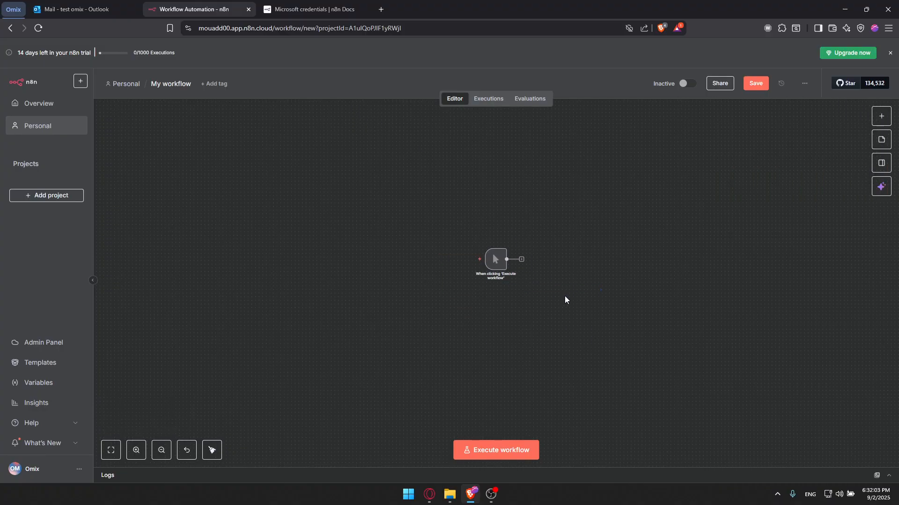
left_click(139, 456)
left_click(139, 455)
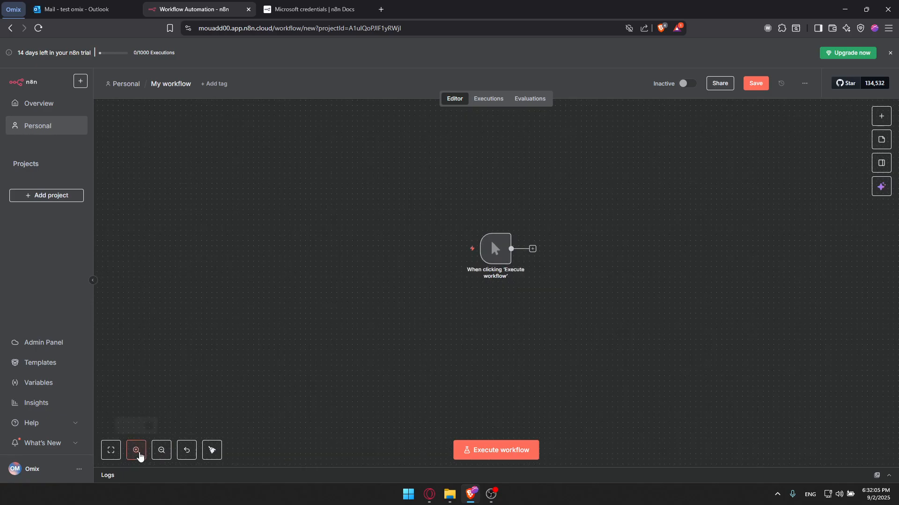
left_click(139, 456)
left_click(140, 456)
left_click(139, 455)
left_click(139, 454)
left_click(139, 455)
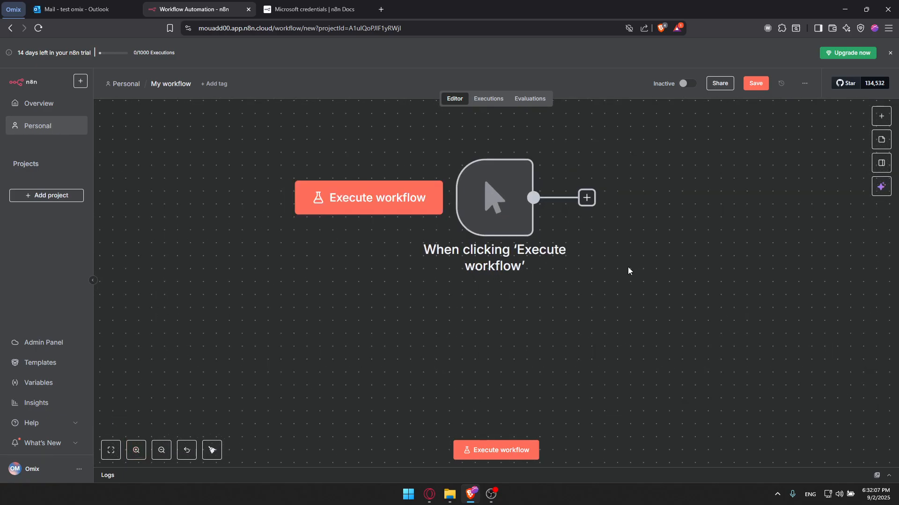
scroll(653, 280, "up", 2)
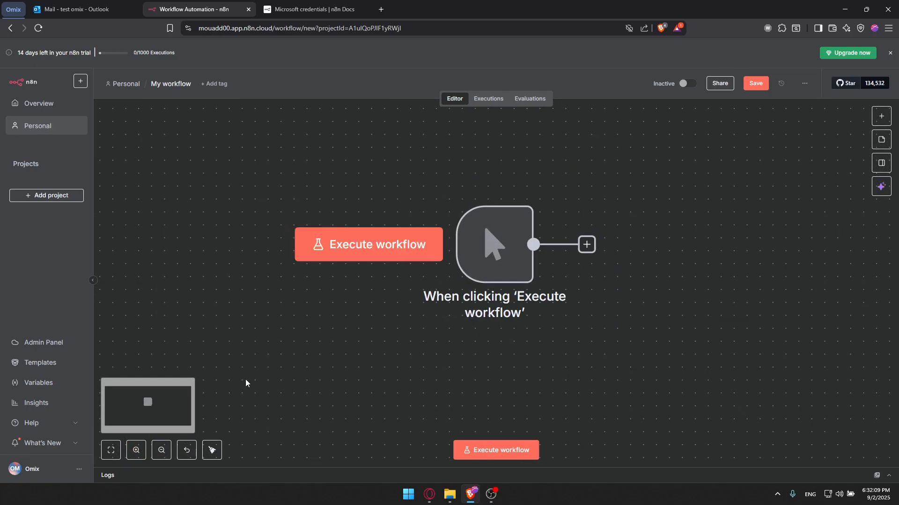
left_click_drag(154, 404, 166, 403)
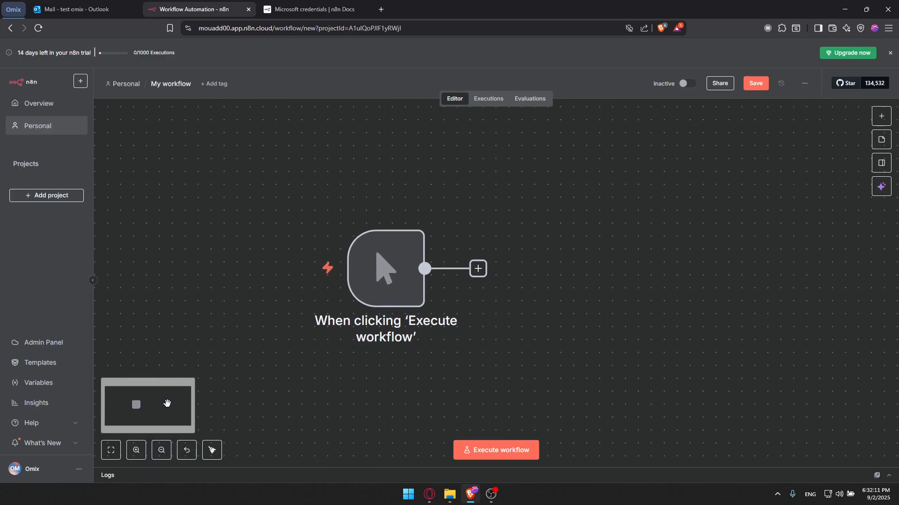
key("minus")
key("minus")
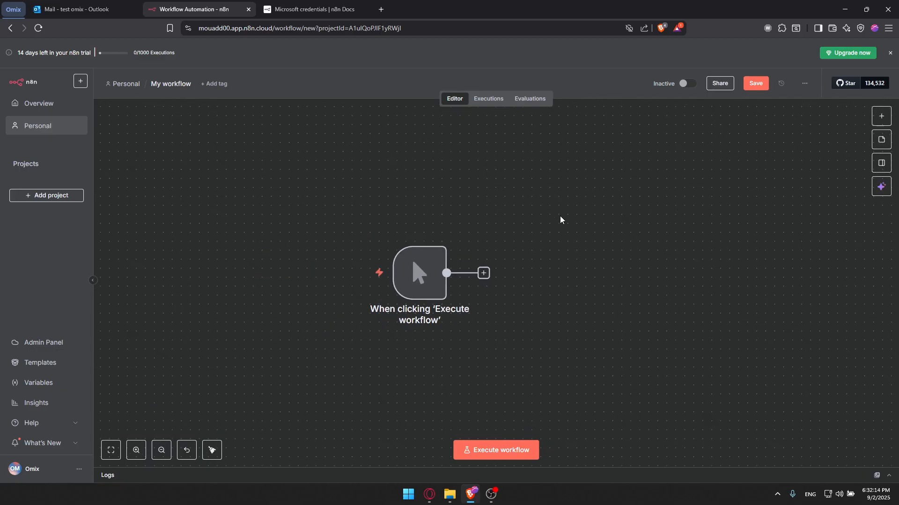
Step: Search for an outlook node to follow the manual trigger and open the Microsoft Outlook action list
left_click(483, 273)
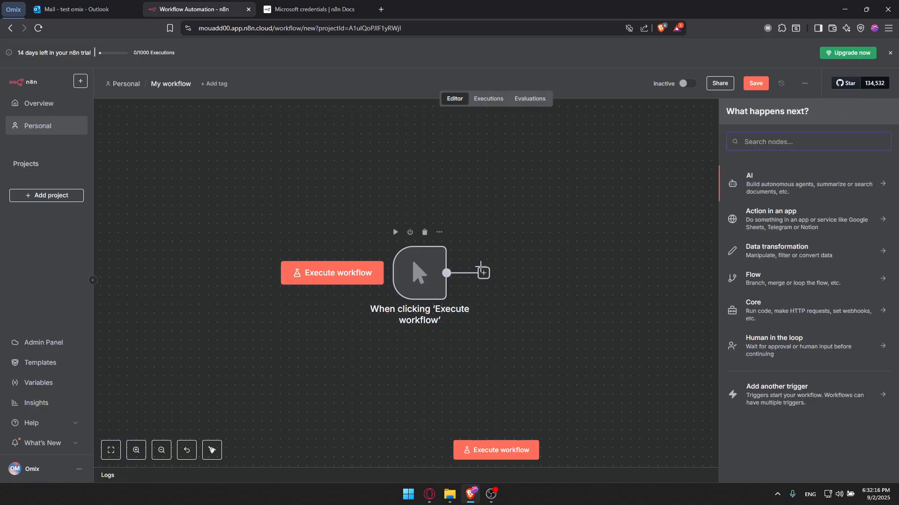
type("outlook")
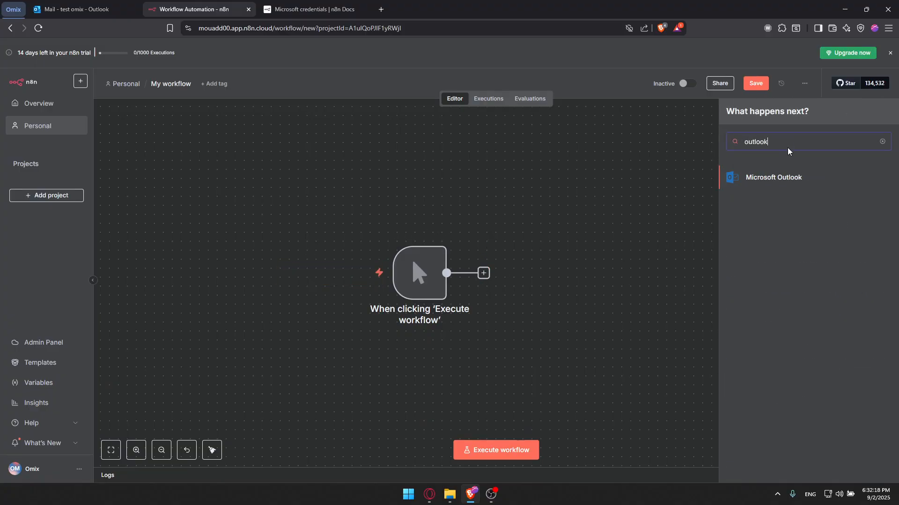
left_click(796, 179)
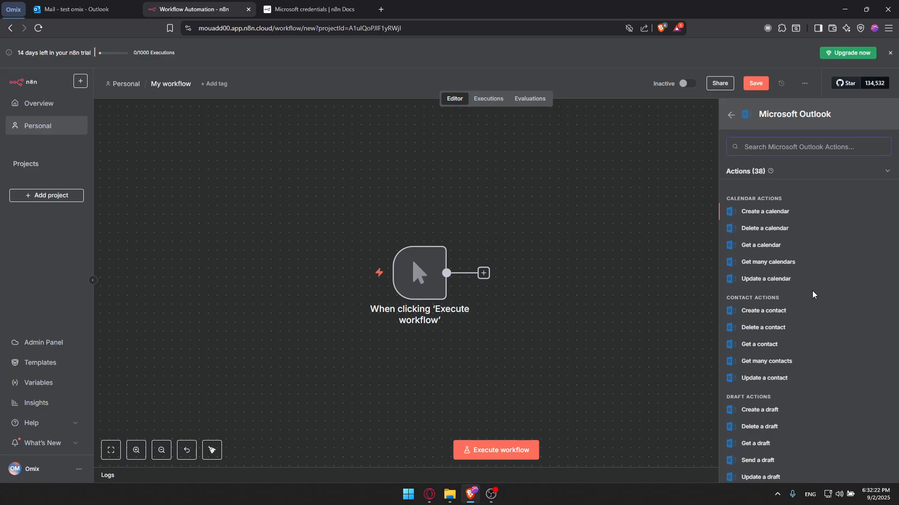
Step: Review the Microsoft Outlook actions for calendars, contacts, drafts, events, folders, messages and attachments, along with the available trigger
mouse_move(433, 281)
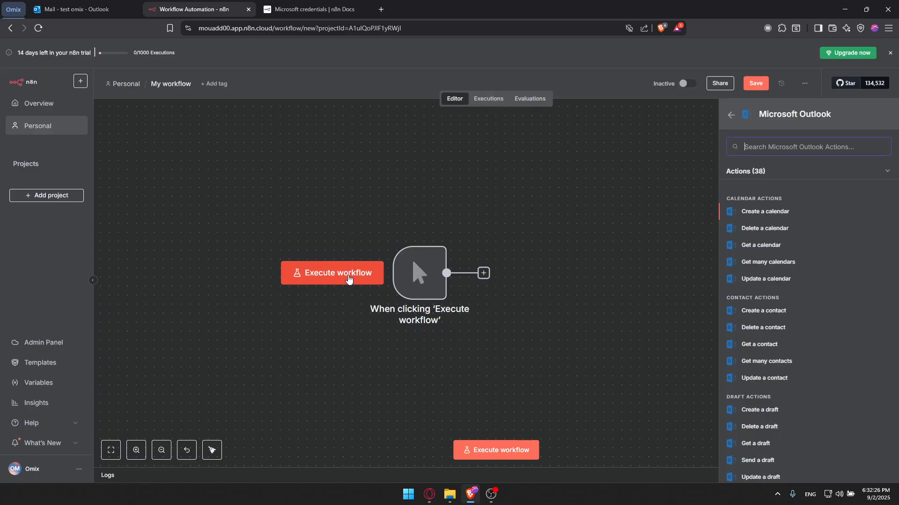
mouse_move(396, 268)
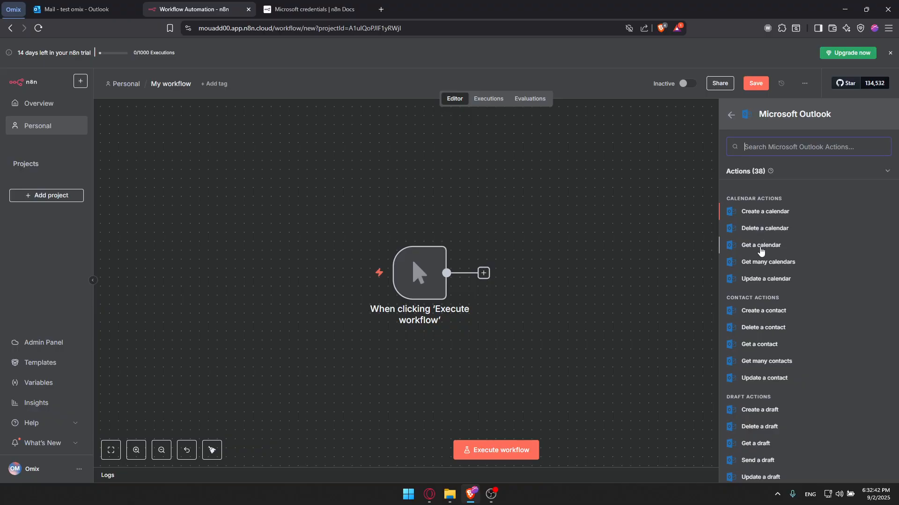
scroll(760, 250, "down", 1)
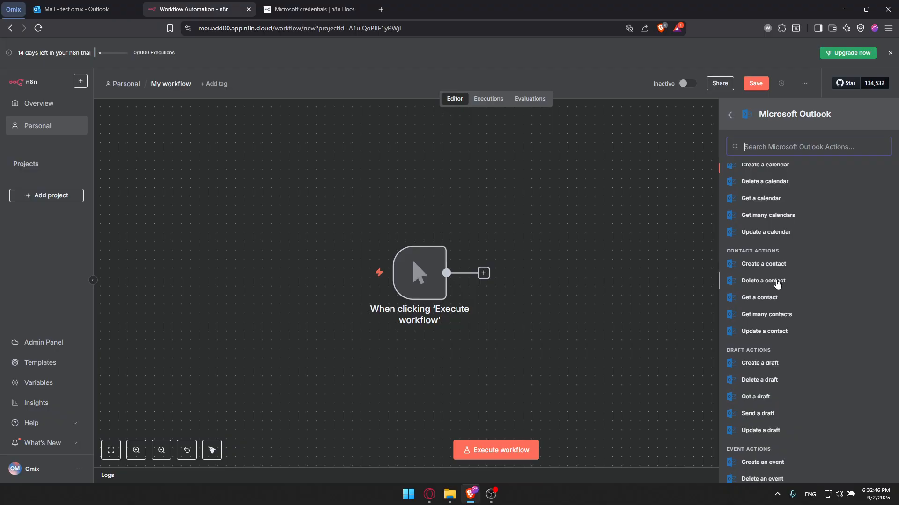
scroll(776, 283, "down", 1)
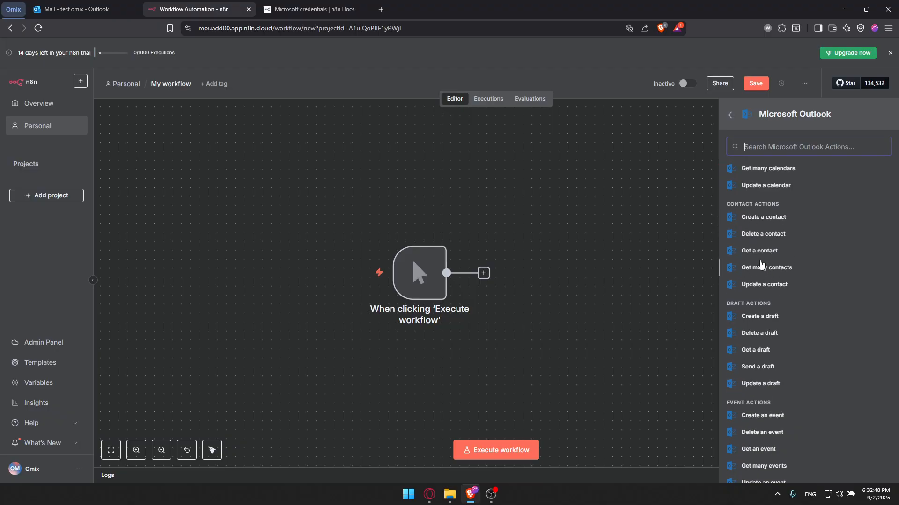
scroll(760, 247, "down", 1)
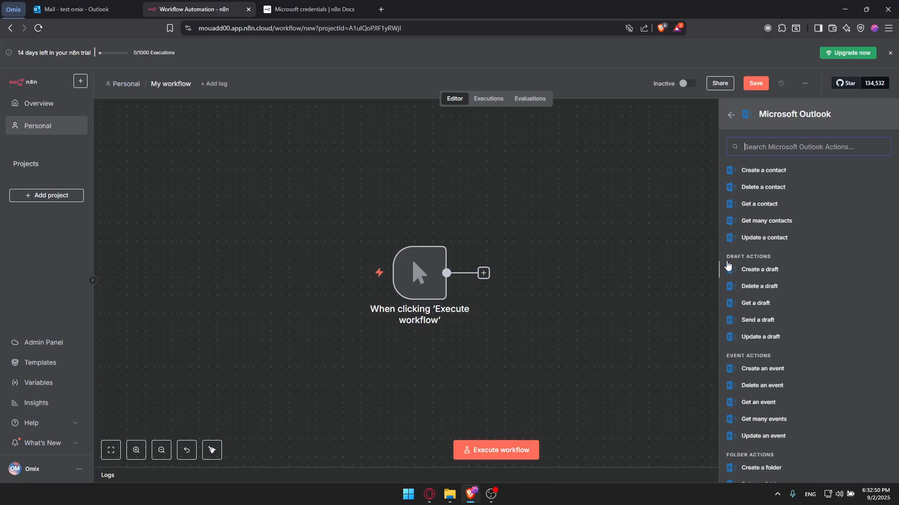
scroll(773, 276, "down", 2)
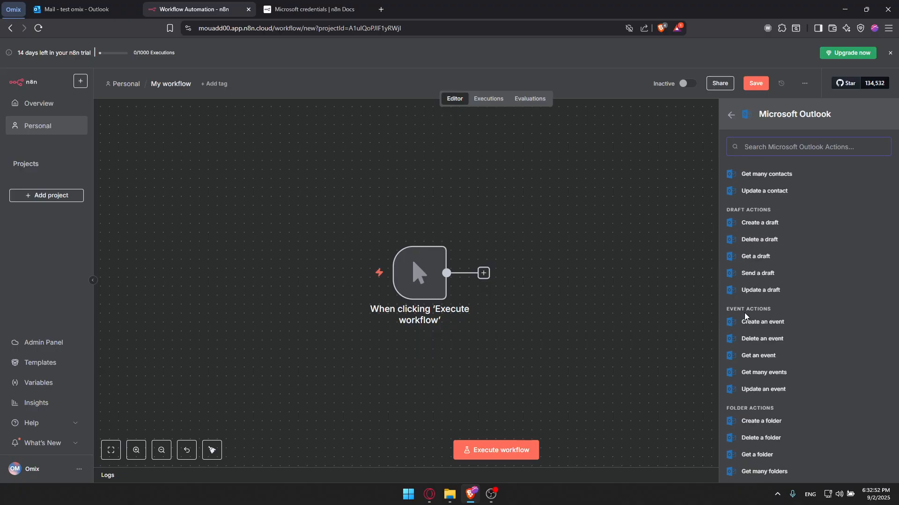
scroll(746, 352, "down", 2)
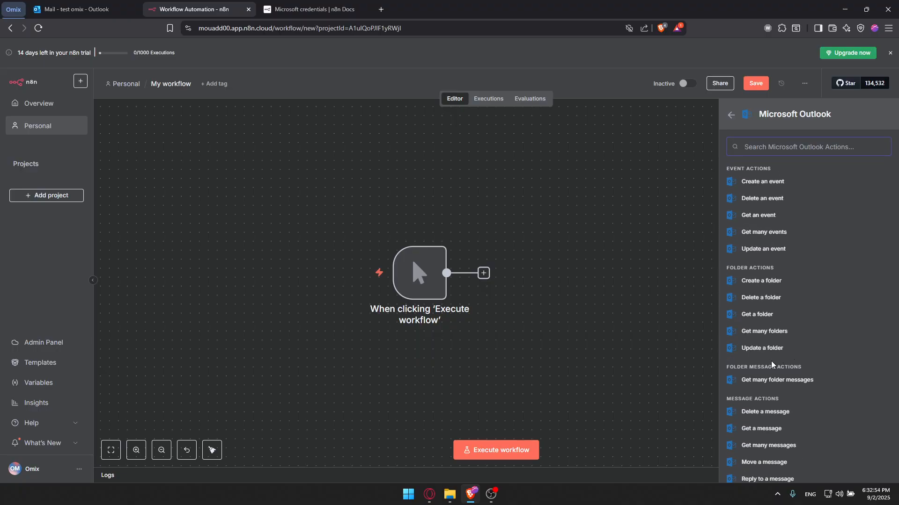
scroll(795, 362, "down", 2)
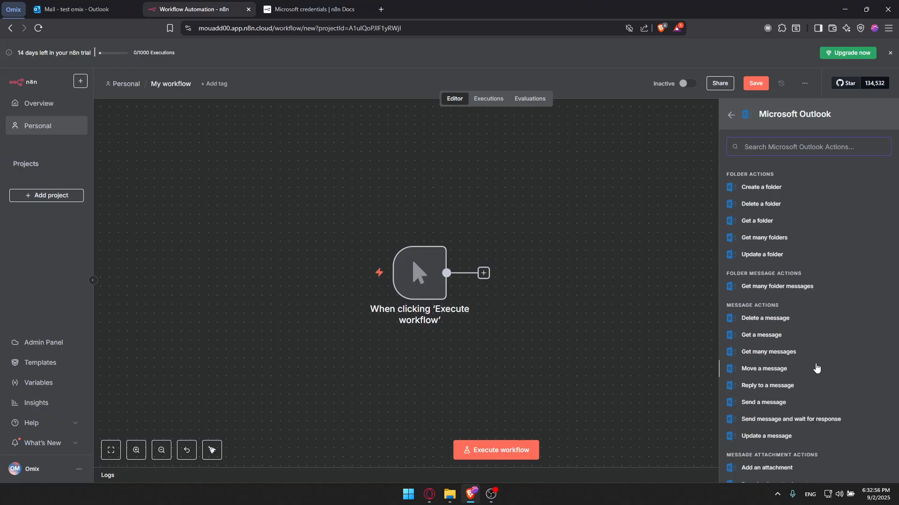
scroll(804, 314, "down", 2)
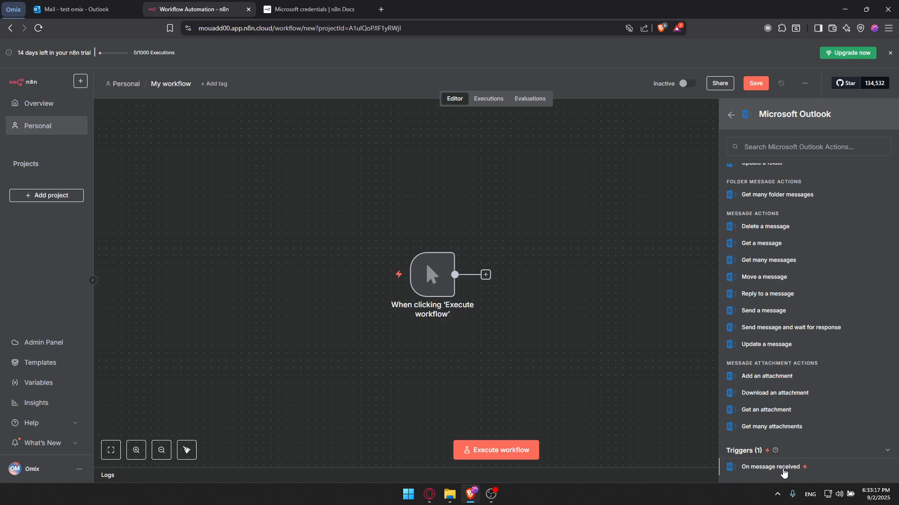
scroll(786, 328, "up", 10)
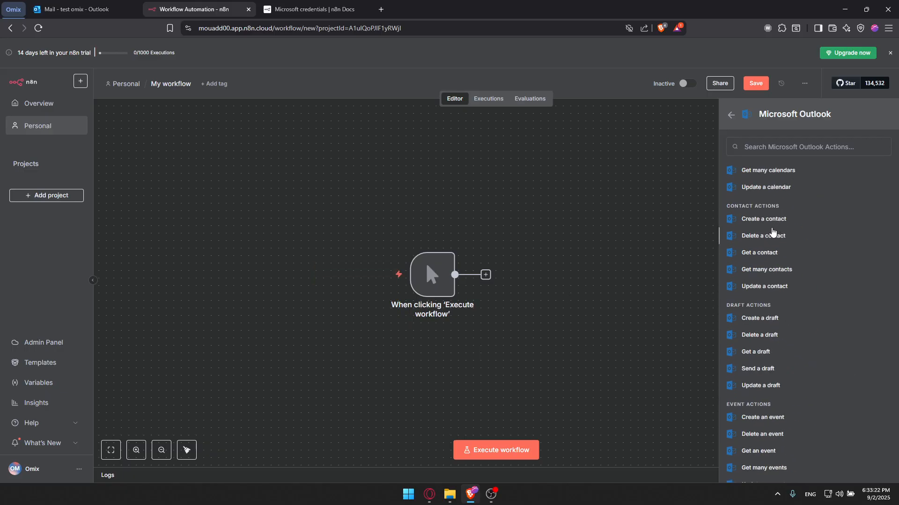
scroll(779, 225, "down", 1)
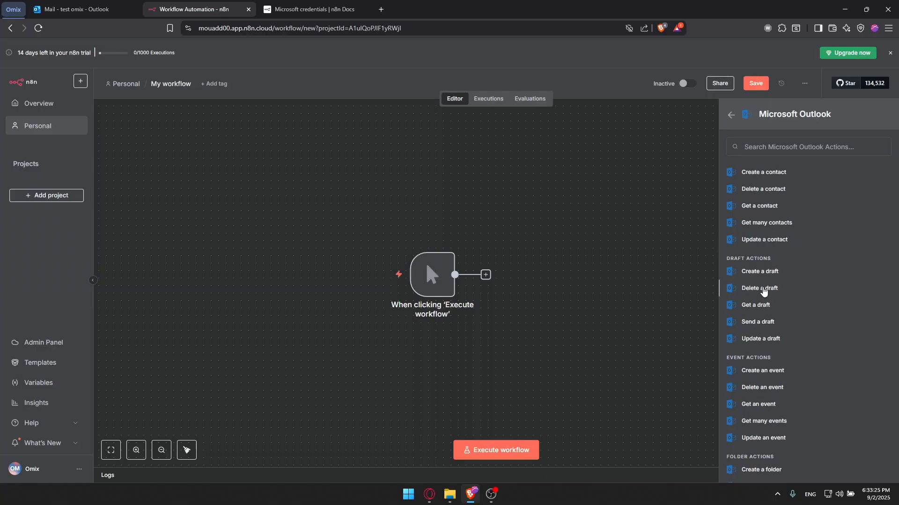
scroll(796, 327, "down", 7)
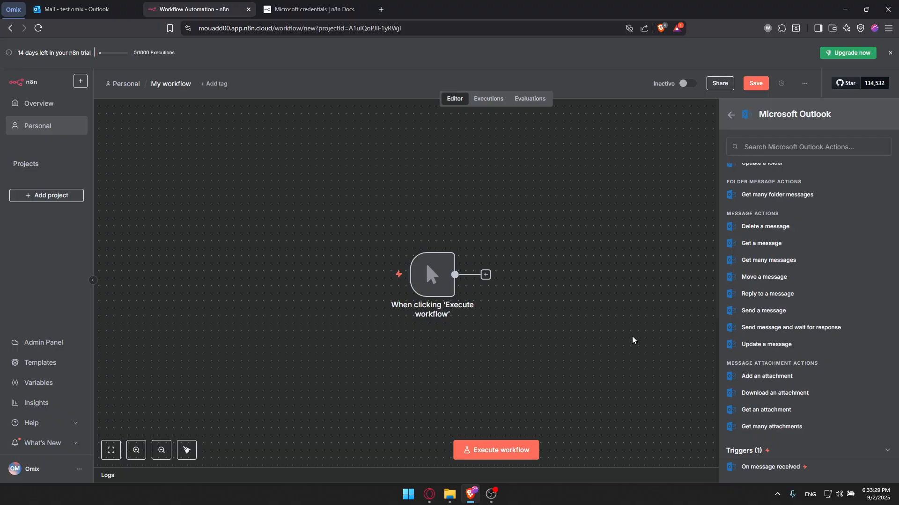
mouse_move(437, 274)
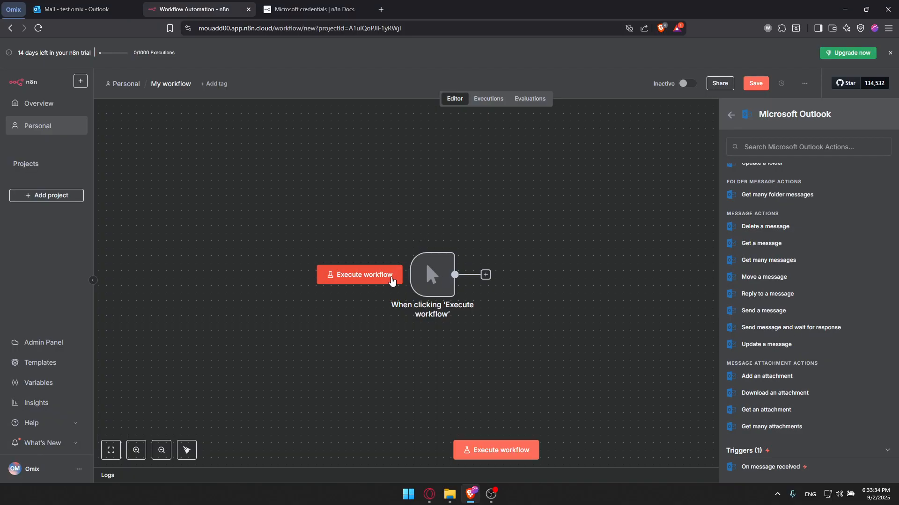
scroll(792, 268, "up", 1)
scroll(794, 274, "up", 2)
scroll(810, 304, "down", 1)
scroll(811, 305, "down", 2)
scroll(811, 305, "up", 5)
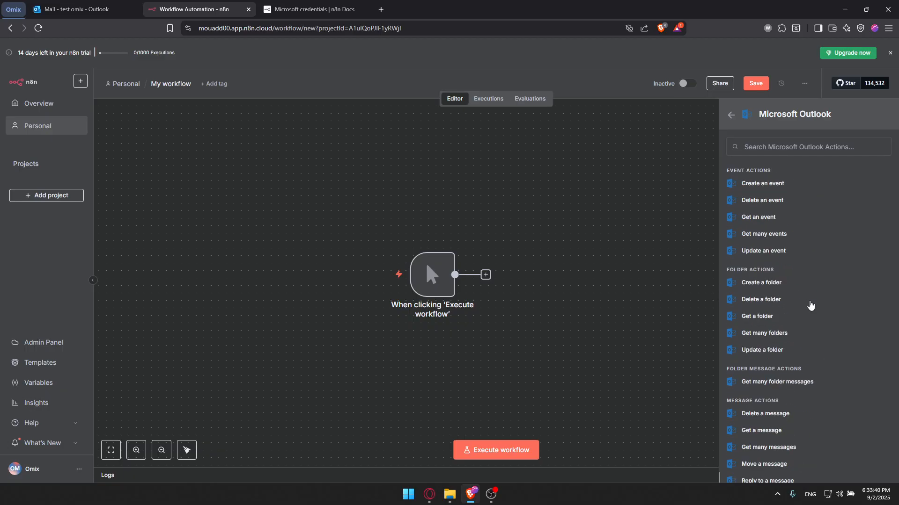
scroll(787, 333, "down", 2)
scroll(791, 336, "up", 3)
scroll(798, 341, "up", 1)
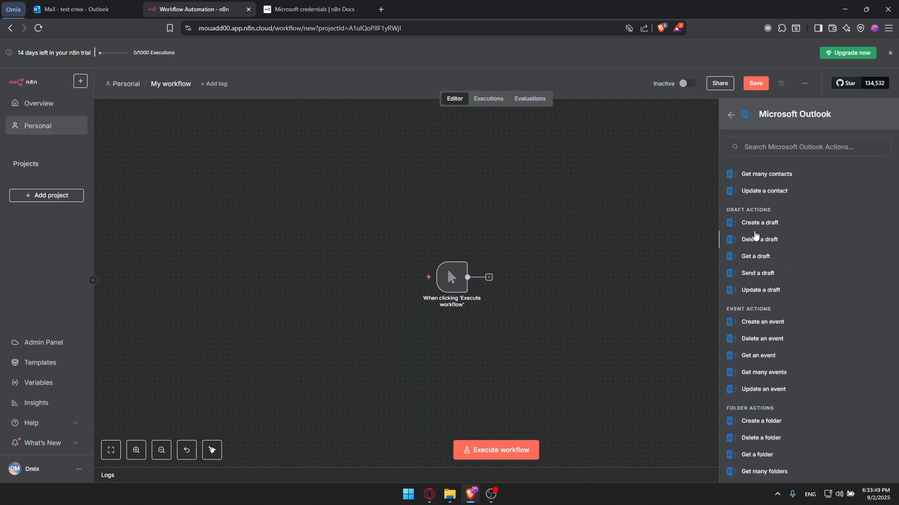
Step: Add a Create a draft node from the Microsoft Outlook actions and review its credential, resource and operation options
left_click(756, 223)
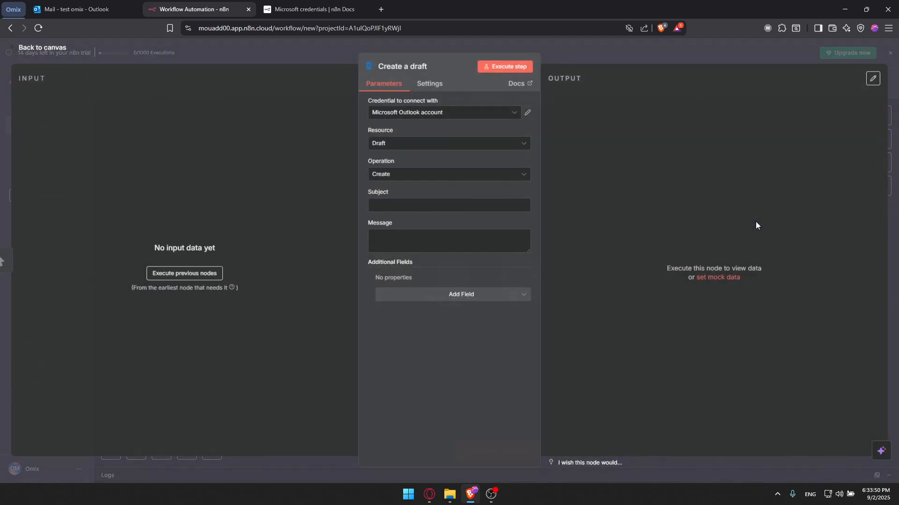
left_click(454, 113)
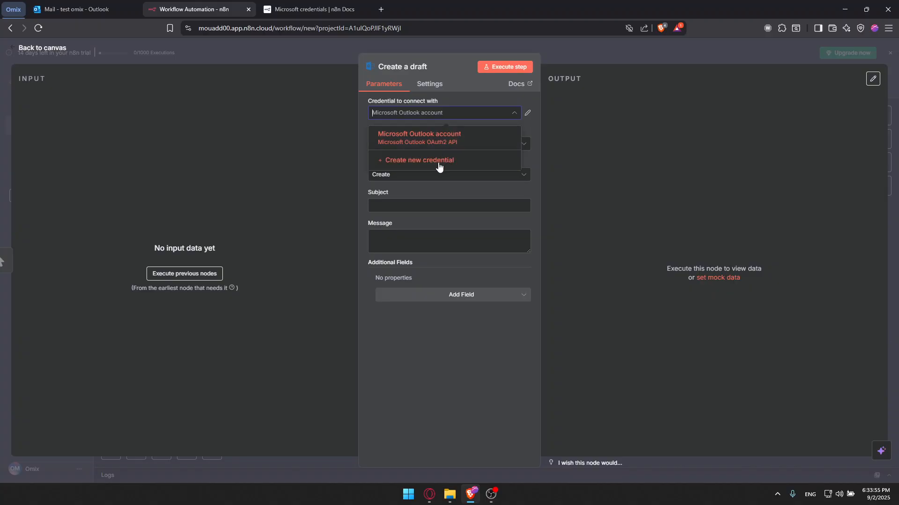
left_click(526, 131)
left_click(419, 144)
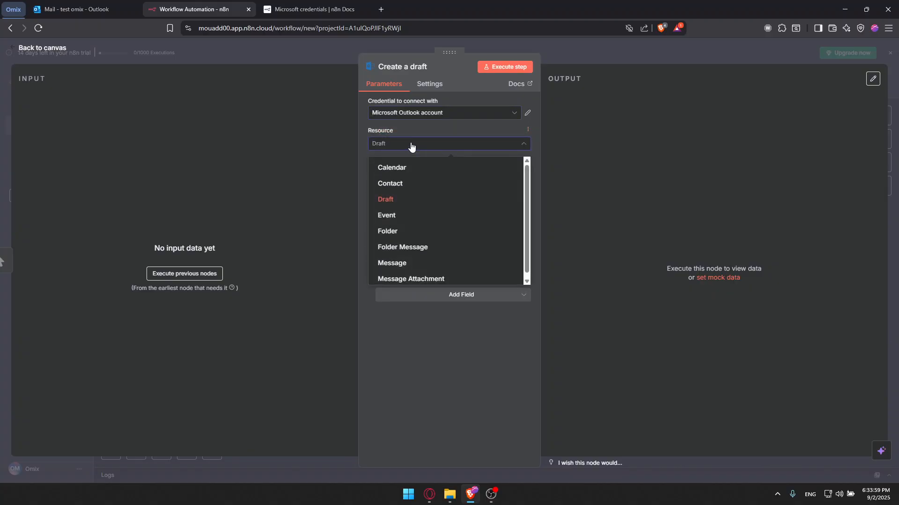
left_click(487, 129)
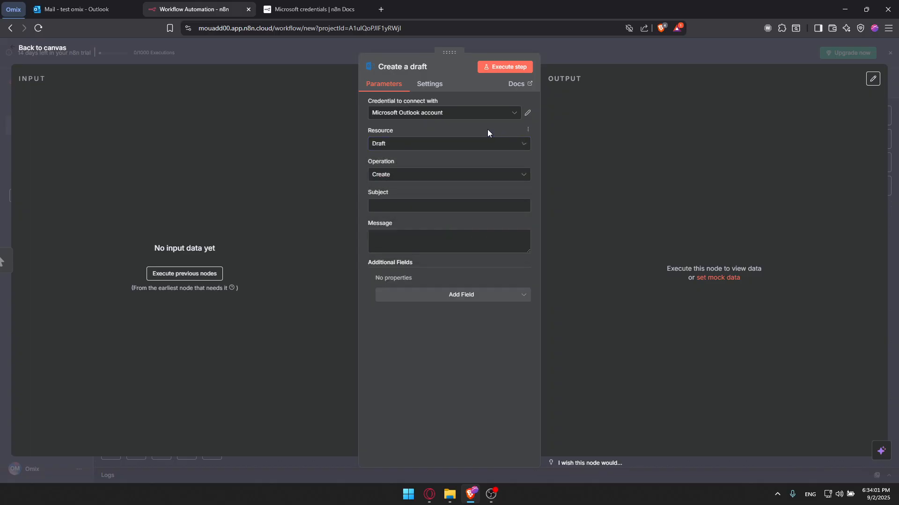
left_click(411, 179)
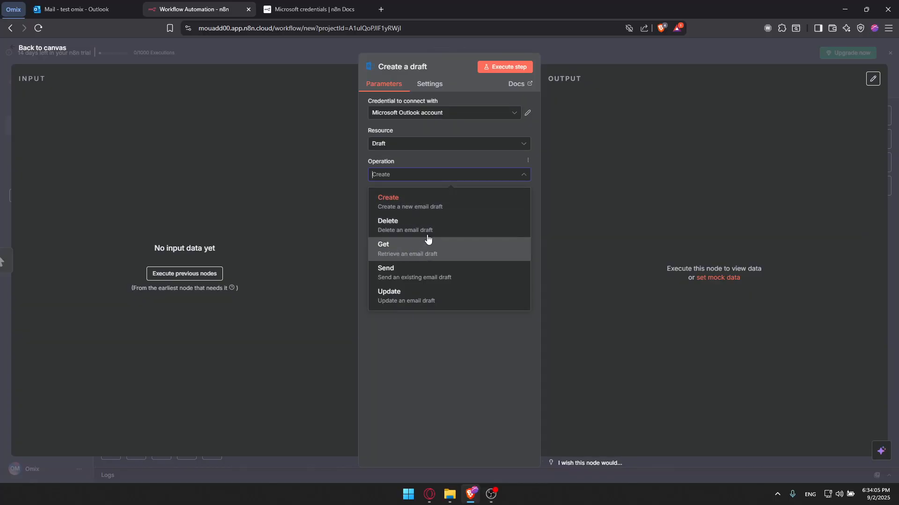
left_click(493, 159)
left_click(430, 205)
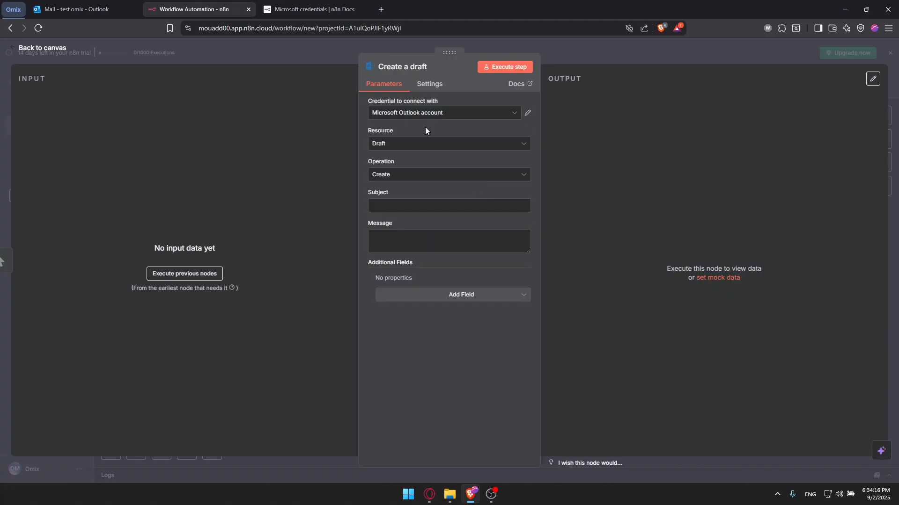
Step: Switch the node's resource to Calendar and Contact to compare their parameters, and set it back to Draft
left_click(422, 147)
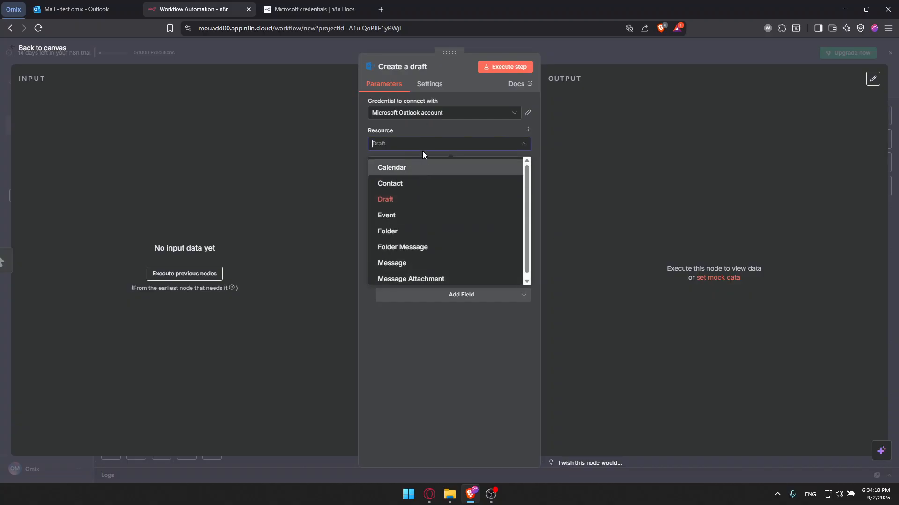
left_click(422, 152)
left_click(411, 144)
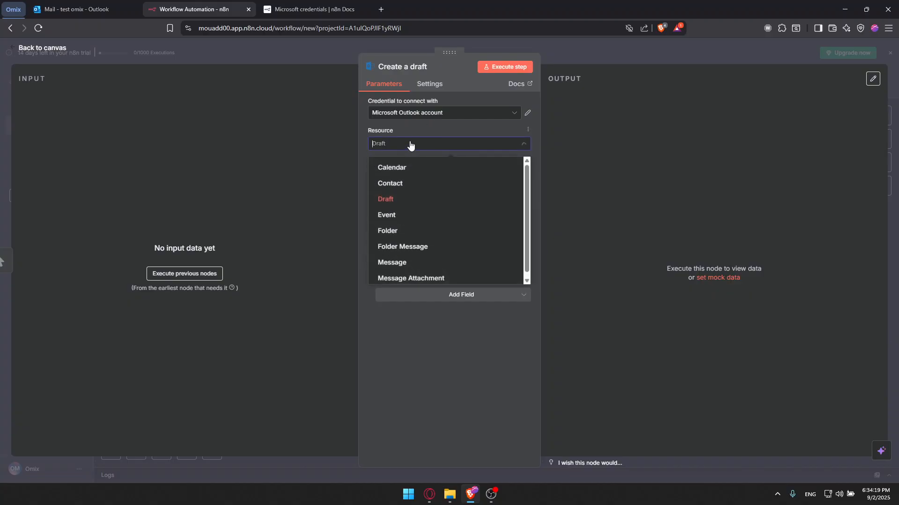
left_click(417, 174)
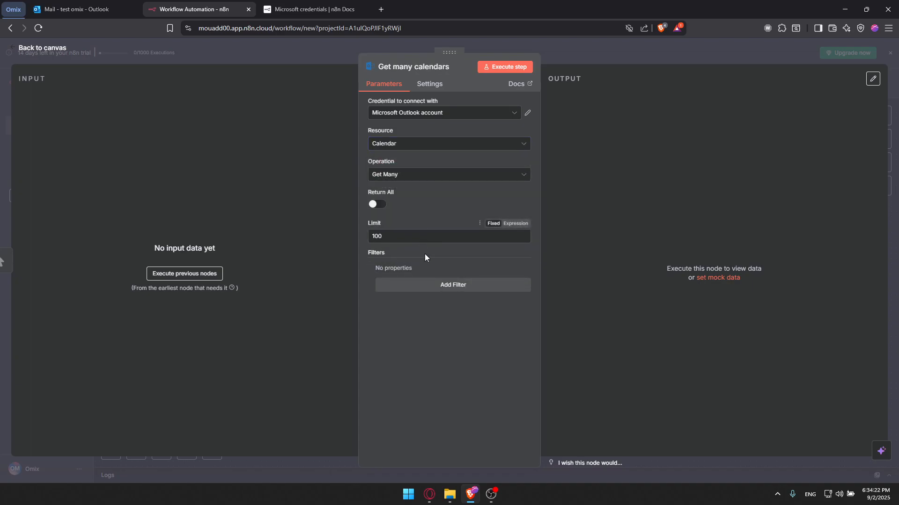
left_click(408, 145)
left_click(413, 183)
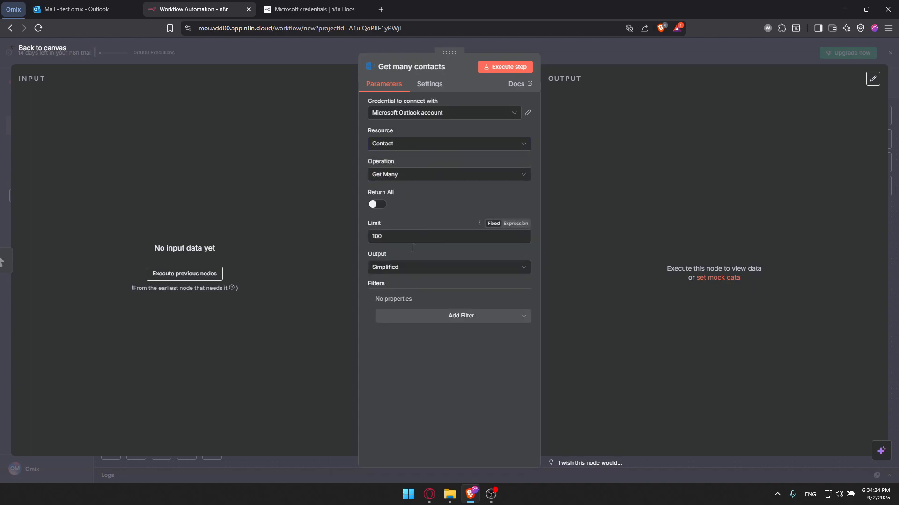
left_click(411, 145)
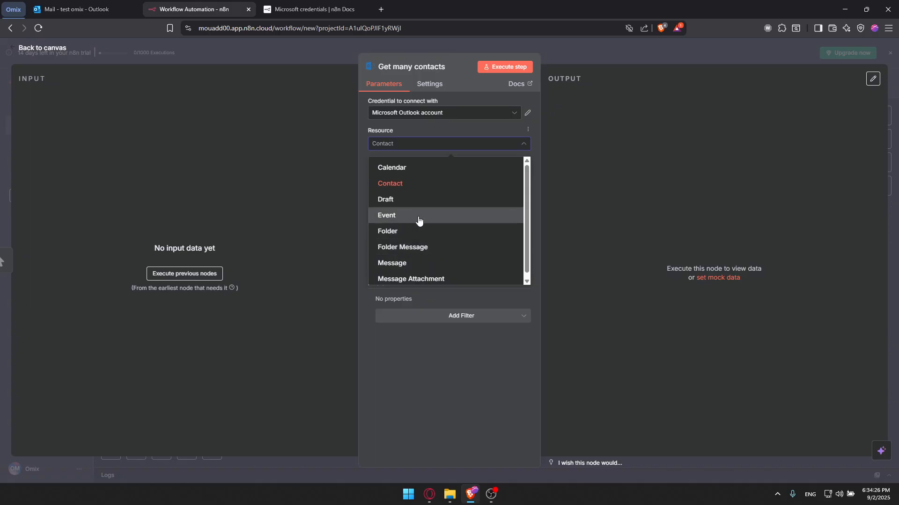
left_click(402, 200)
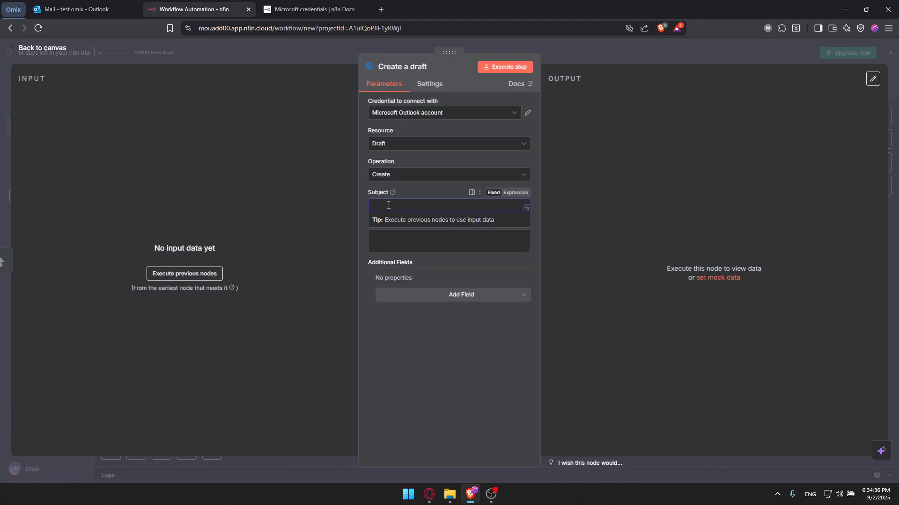
Step: Set the draft's subject to "Test" and its message to "just testing an autoamtion"
type("est")
left_click(403, 240)
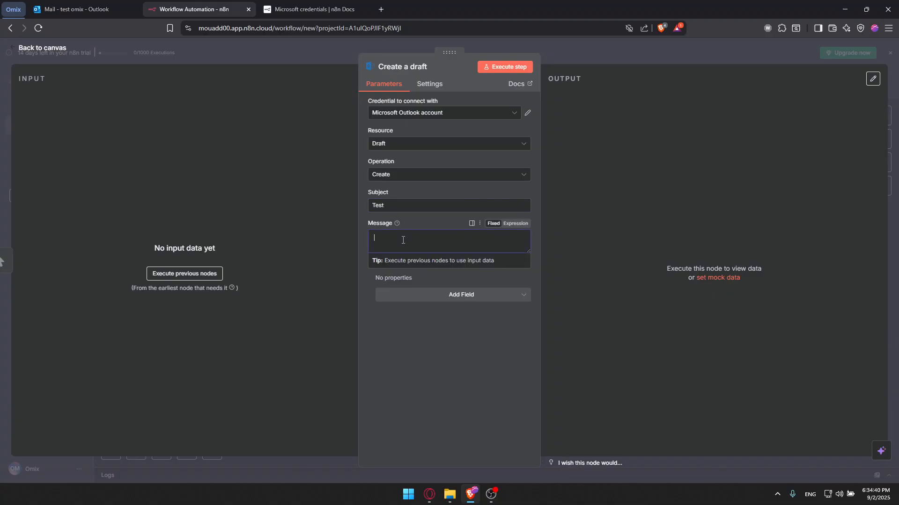
type("just testing an autioamtion")
left_click(452, 279)
Step: Review the additional fields that can be added to the draft, without adding any
left_click(449, 298)
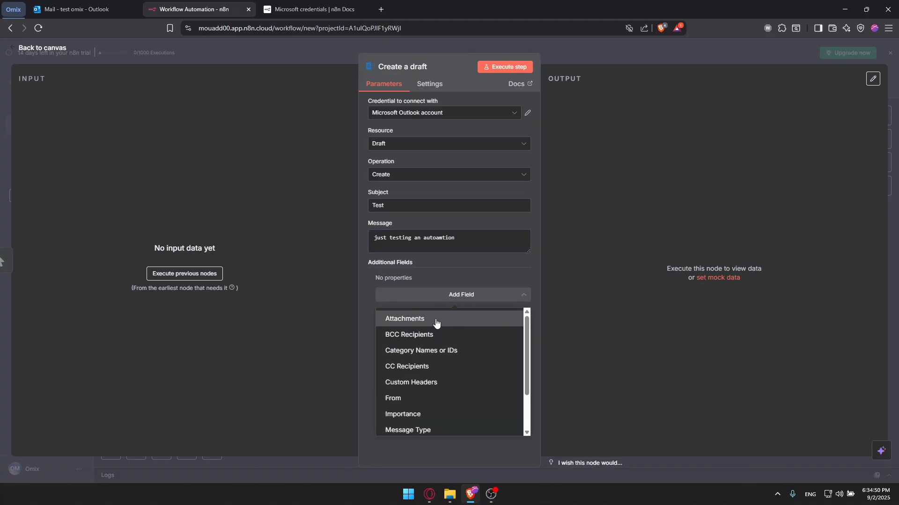
scroll(445, 337, "down", 2)
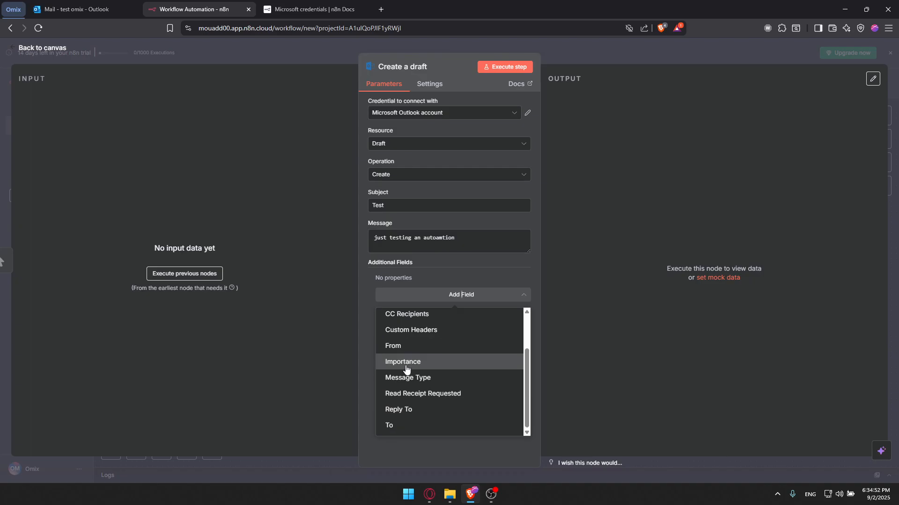
left_click(437, 445)
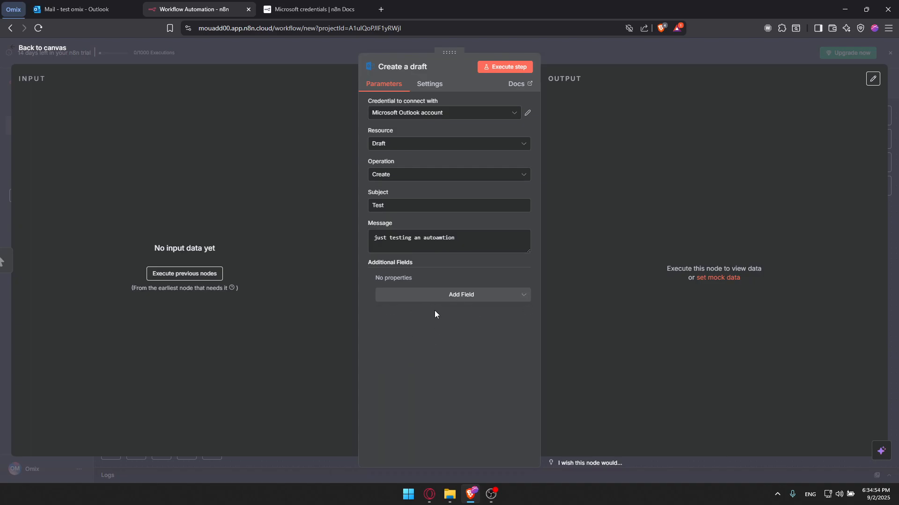
Step: Try the node's Always Output Data, Execute Once and Retry On Fail settings, switch each back off, and return to the parameters
left_click(438, 85)
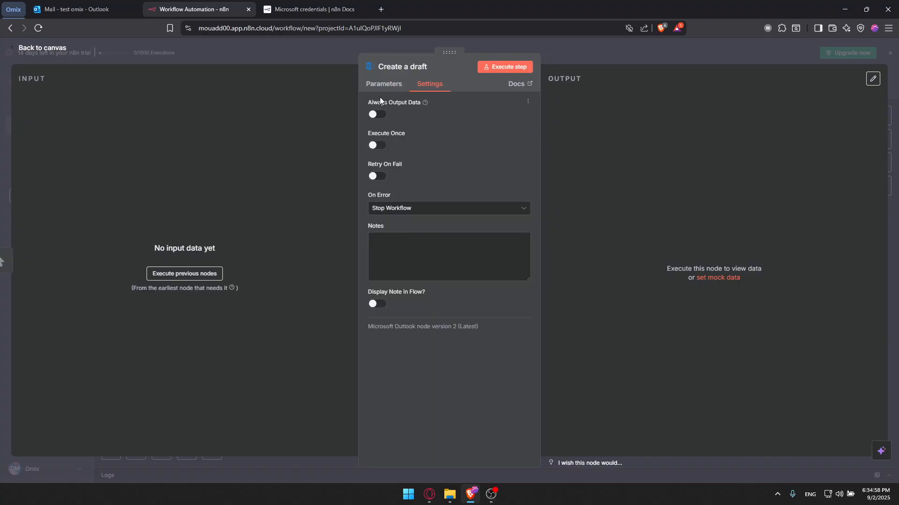
left_click(375, 115)
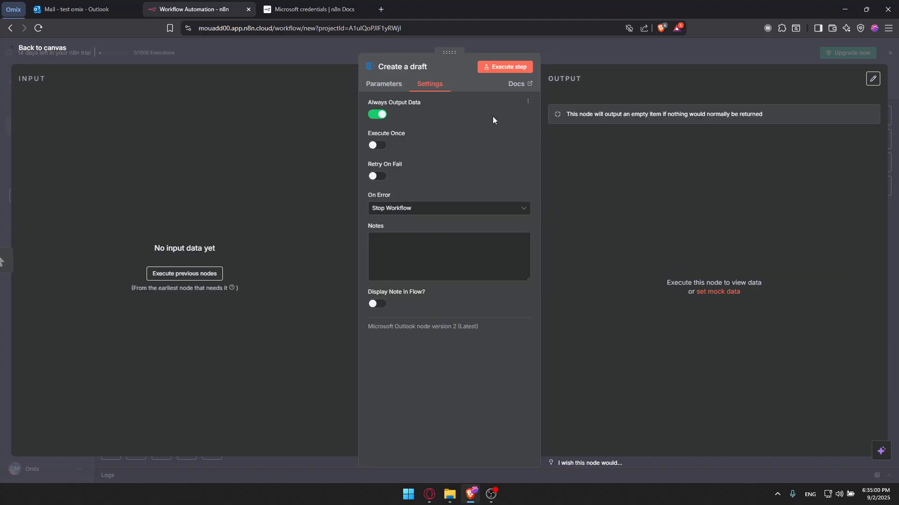
left_click(373, 116)
left_click(379, 146)
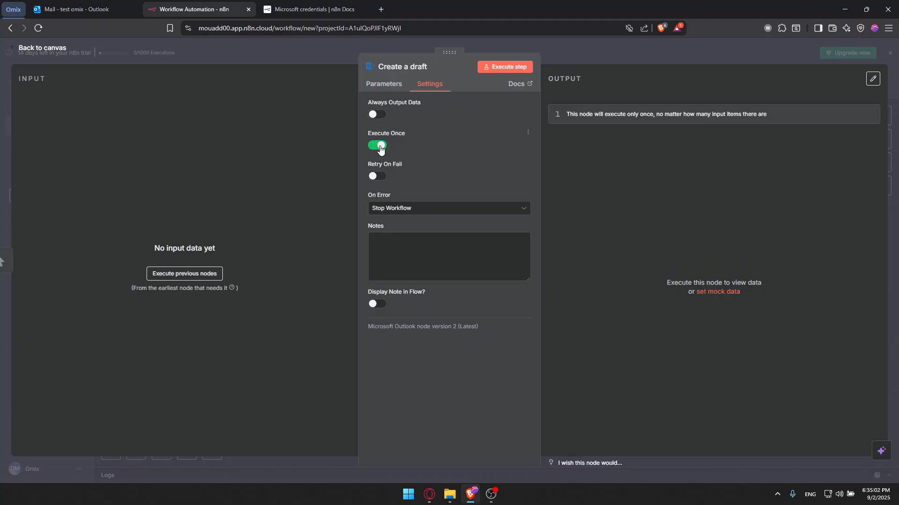
left_click(380, 147)
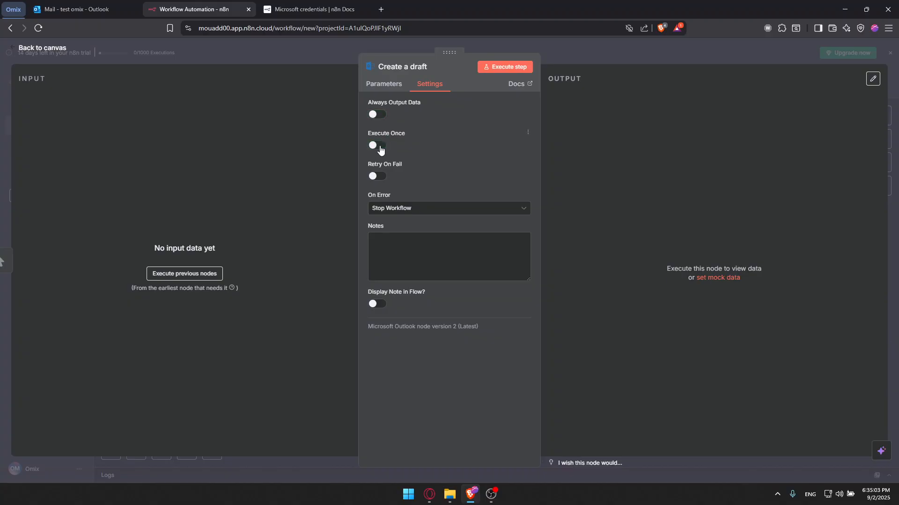
left_click(378, 180)
left_click(379, 180)
left_click(392, 94)
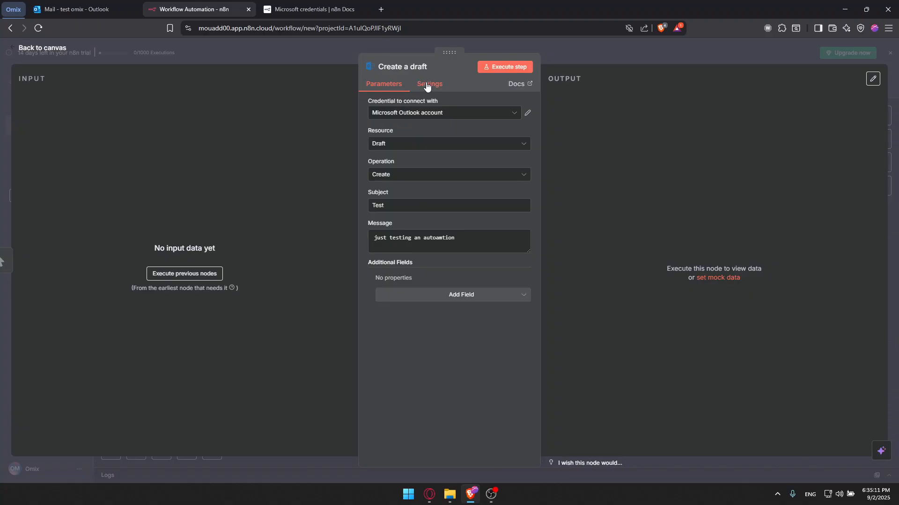
Step: Execute the Create a draft step, look over its output and return to the workflow canvas
left_click(502, 68)
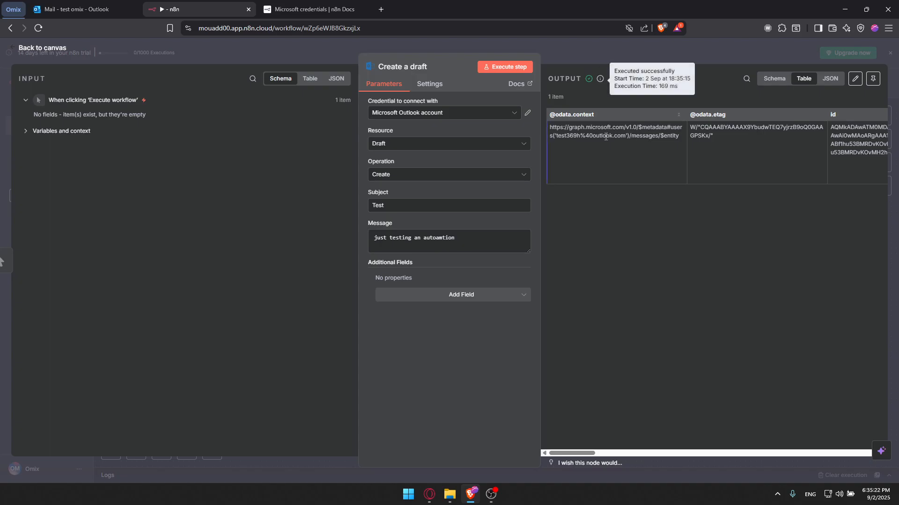
mouse_move(575, 453)
left_mouse_down()
mouse_move(857, 447)
mouse_move(559, 450)
left_mouse_up()
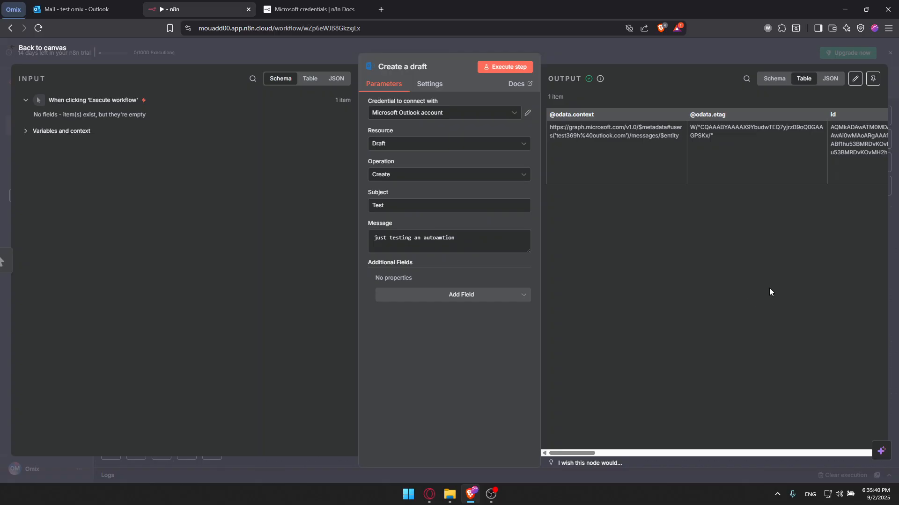
left_click(881, 451)
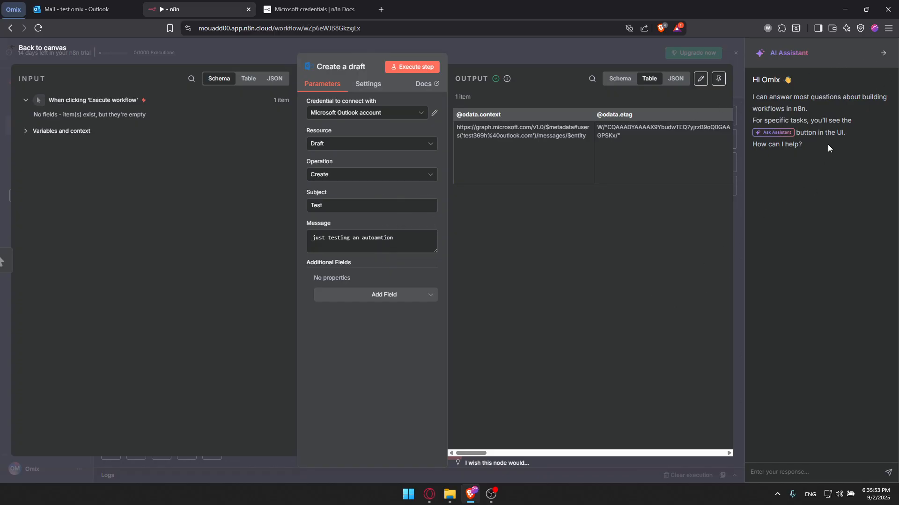
left_click(883, 57)
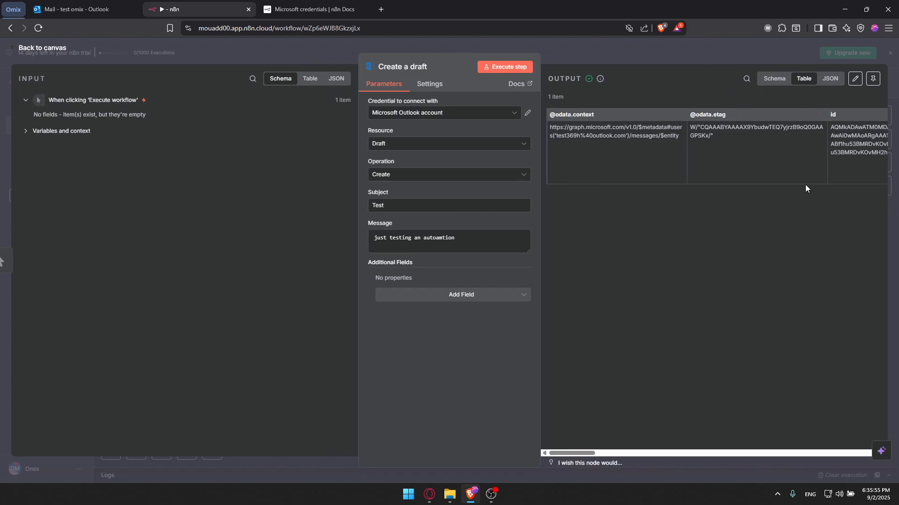
left_click(727, 52)
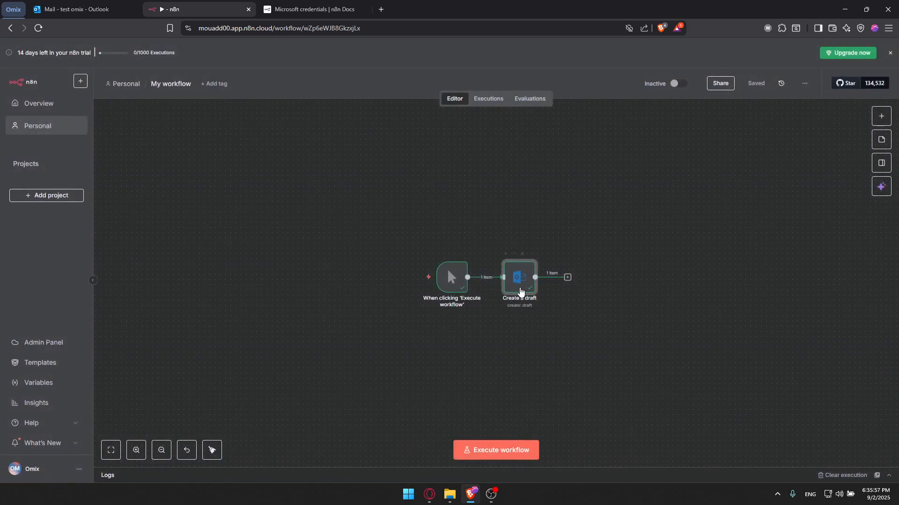
left_click(505, 331)
right_click(442, 343)
left_click_drag(378, 323, 578, 229)
left_click(559, 319)
key("minus")
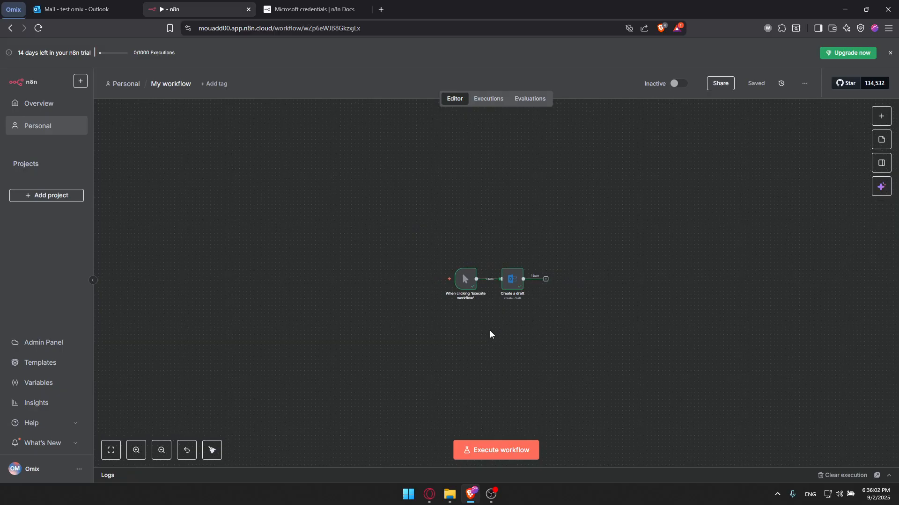
left_click(143, 454)
left_click(143, 454)
left_click(143, 454)
left_click(143, 454)
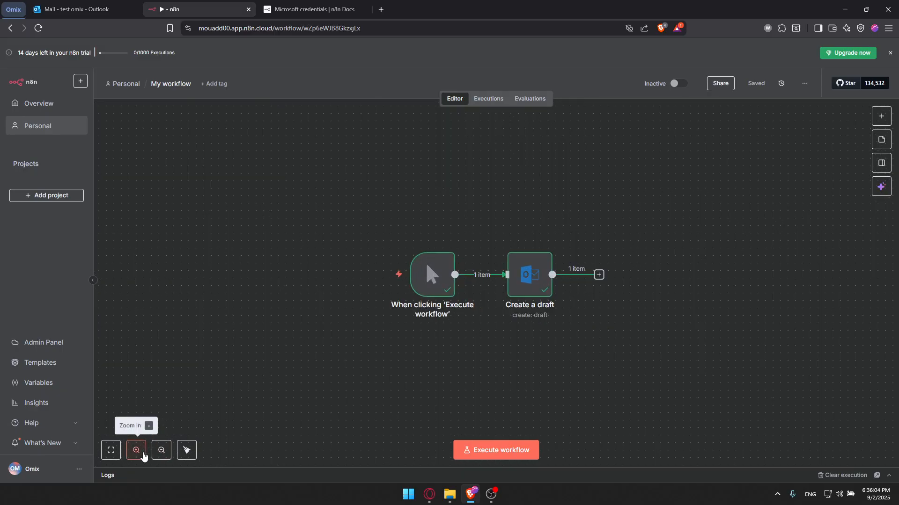
left_click(143, 454)
left_click(142, 454)
left_click(143, 454)
left_click(143, 454)
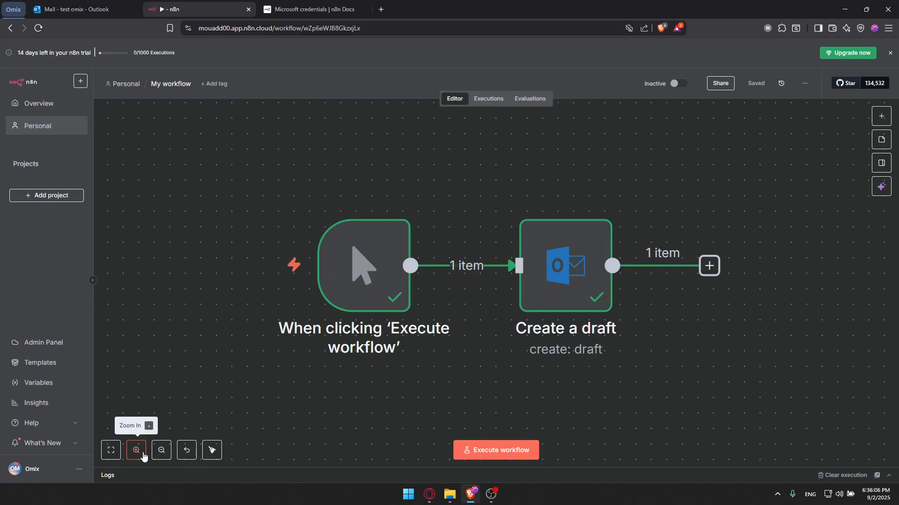
Step: Execute the whole workflow from its manual trigger
mouse_move(334, 253)
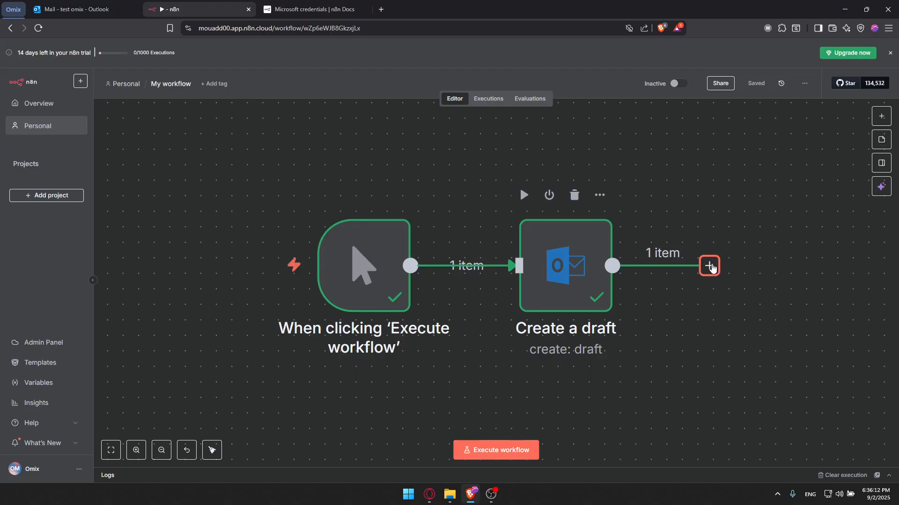
key("minus")
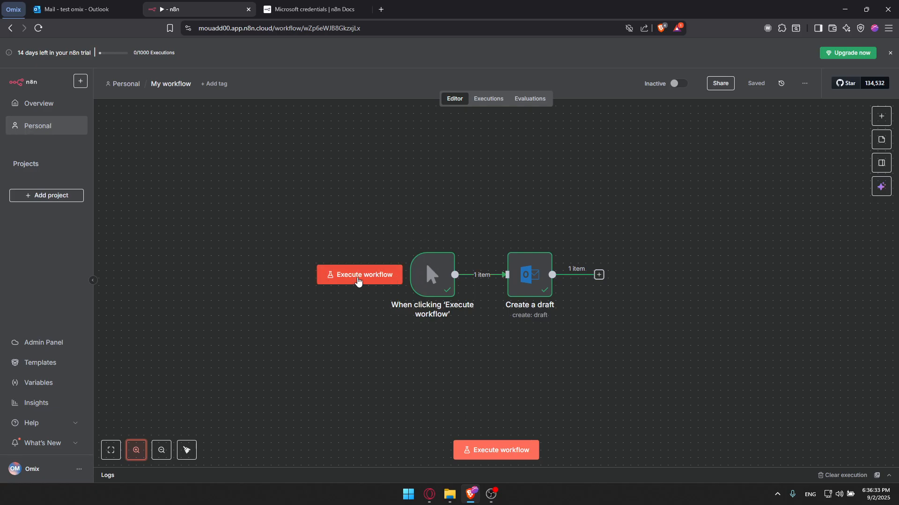
left_click(358, 280)
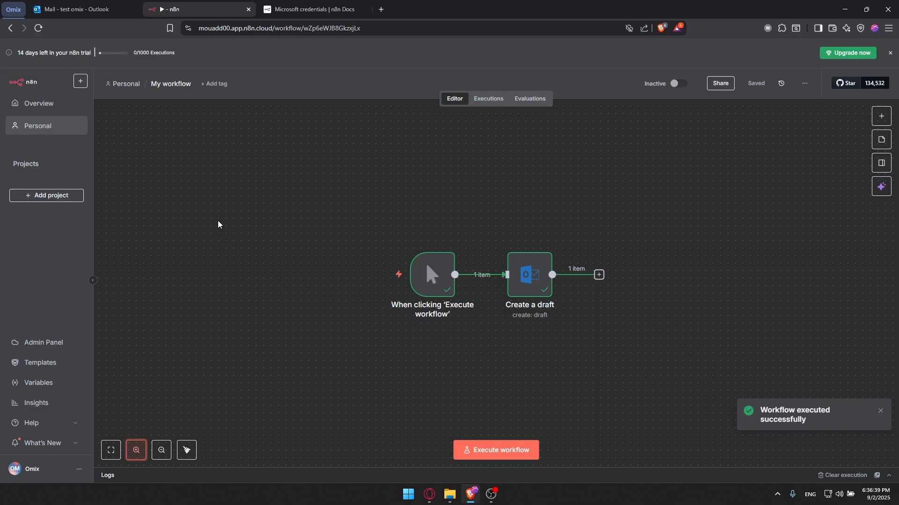
Step: Switch to Outlook and open the newest Test draft in the Drafts folder to check its message text
left_click(98, 5)
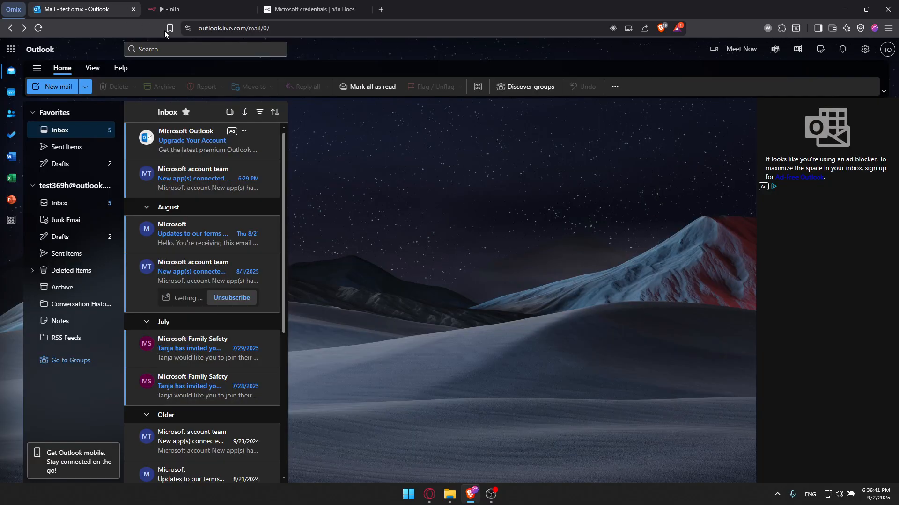
left_click(80, 165)
left_click(217, 167)
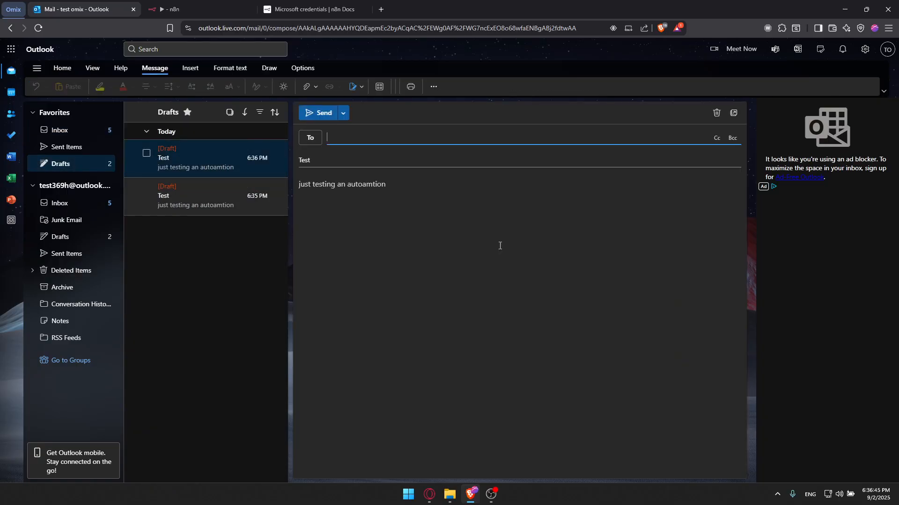
left_click_drag(391, 185, 292, 181)
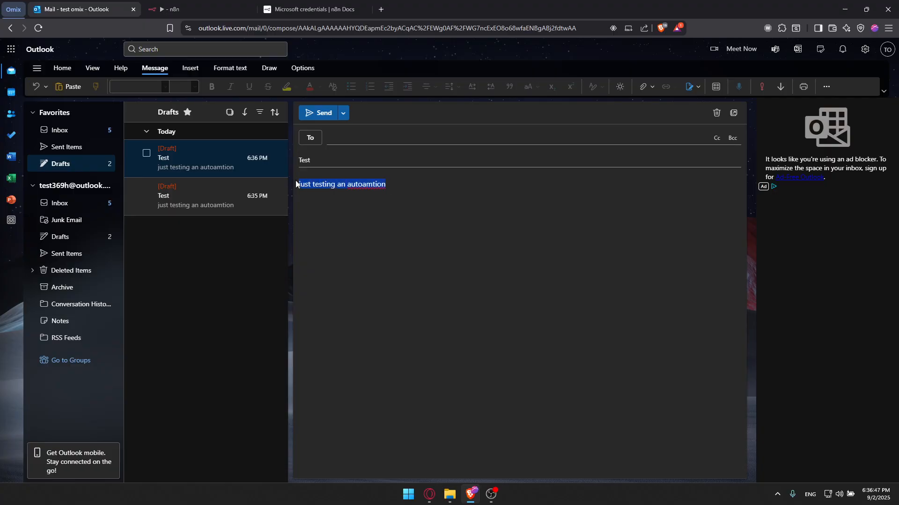
Step: Check the open draft's subject, then delete both Test drafts from the Drafts folder and confirm discarding them
left_click_drag(339, 160, 278, 163)
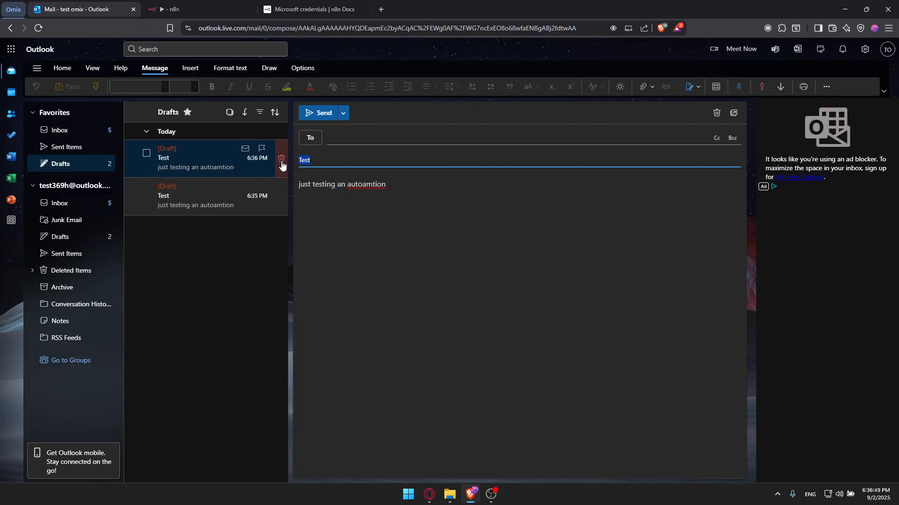
left_click(279, 160)
key("Return")
left_click(280, 159)
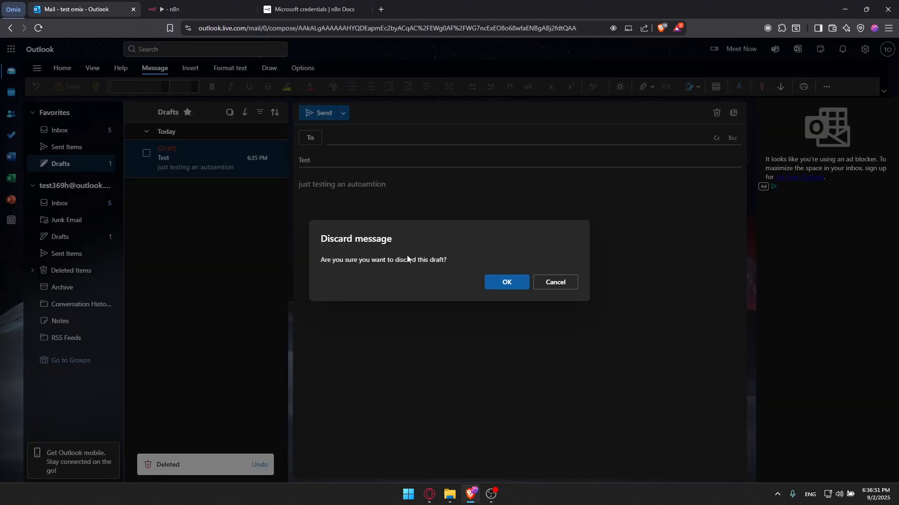
left_click(505, 280)
Step: Switch to n8n and execute the whole workflow again from its manual trigger
key("ctrl+Tab")
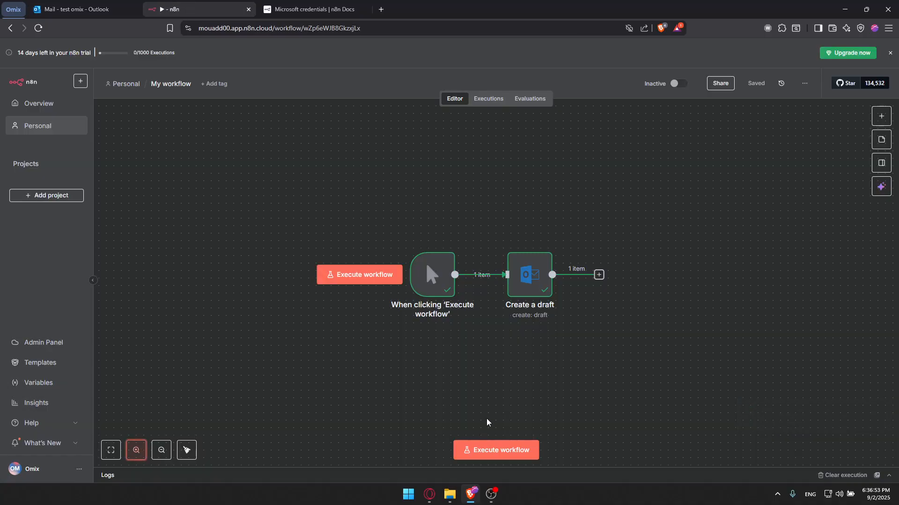
left_click(357, 275)
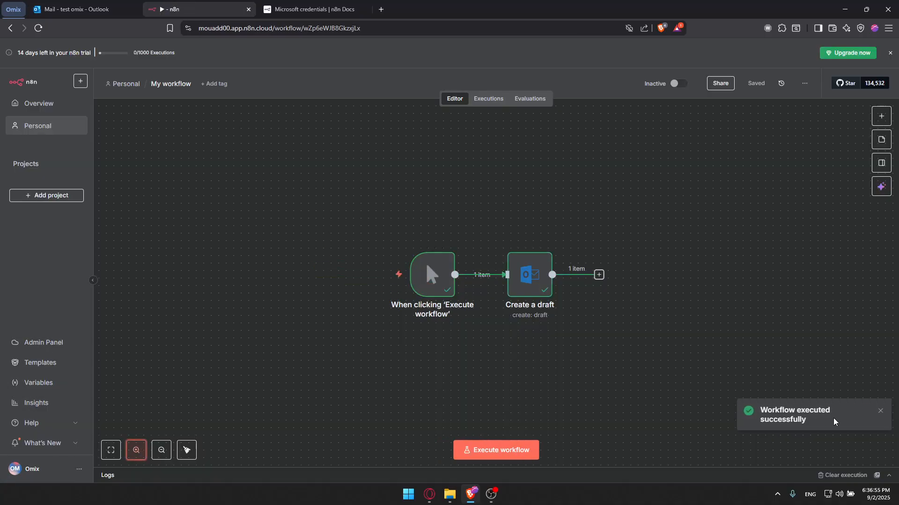
Step: Switch to Outlook, open the newly created Test draft to check its content, and discard it
left_click(75, 10)
left_click(206, 170)
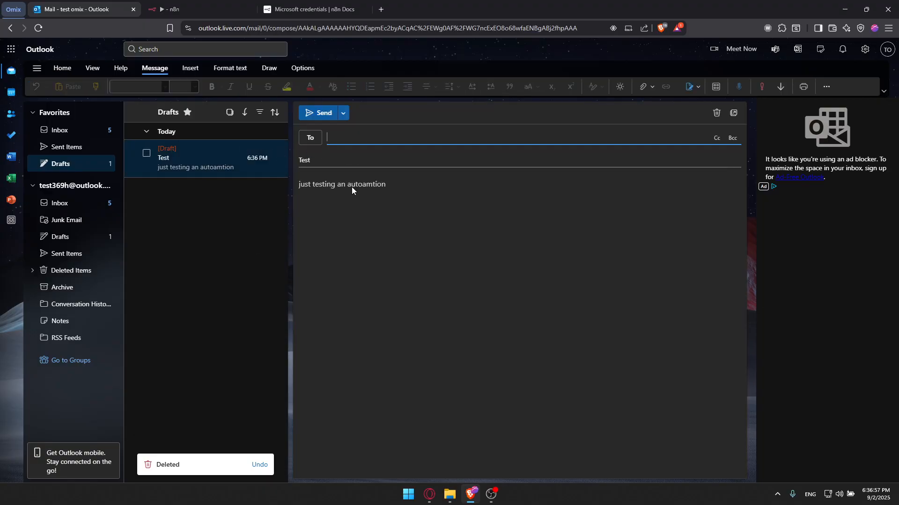
left_click(281, 158)
left_click(504, 284)
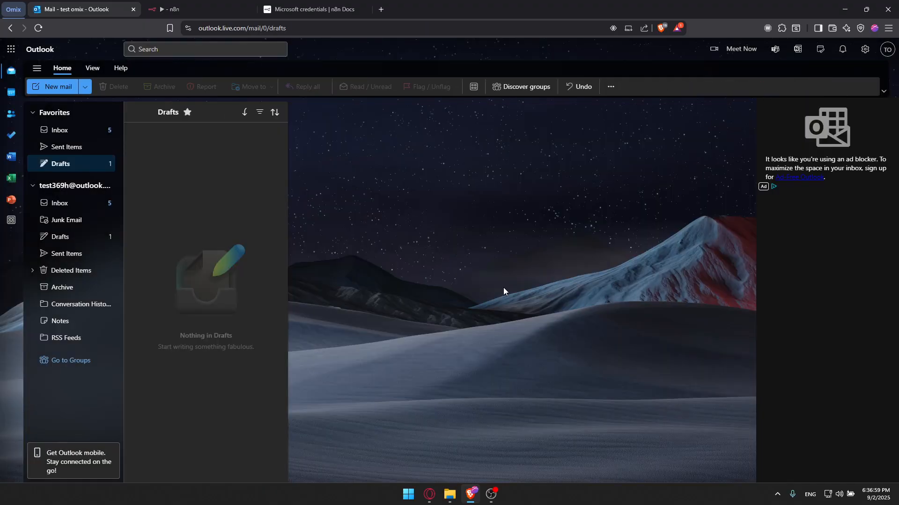